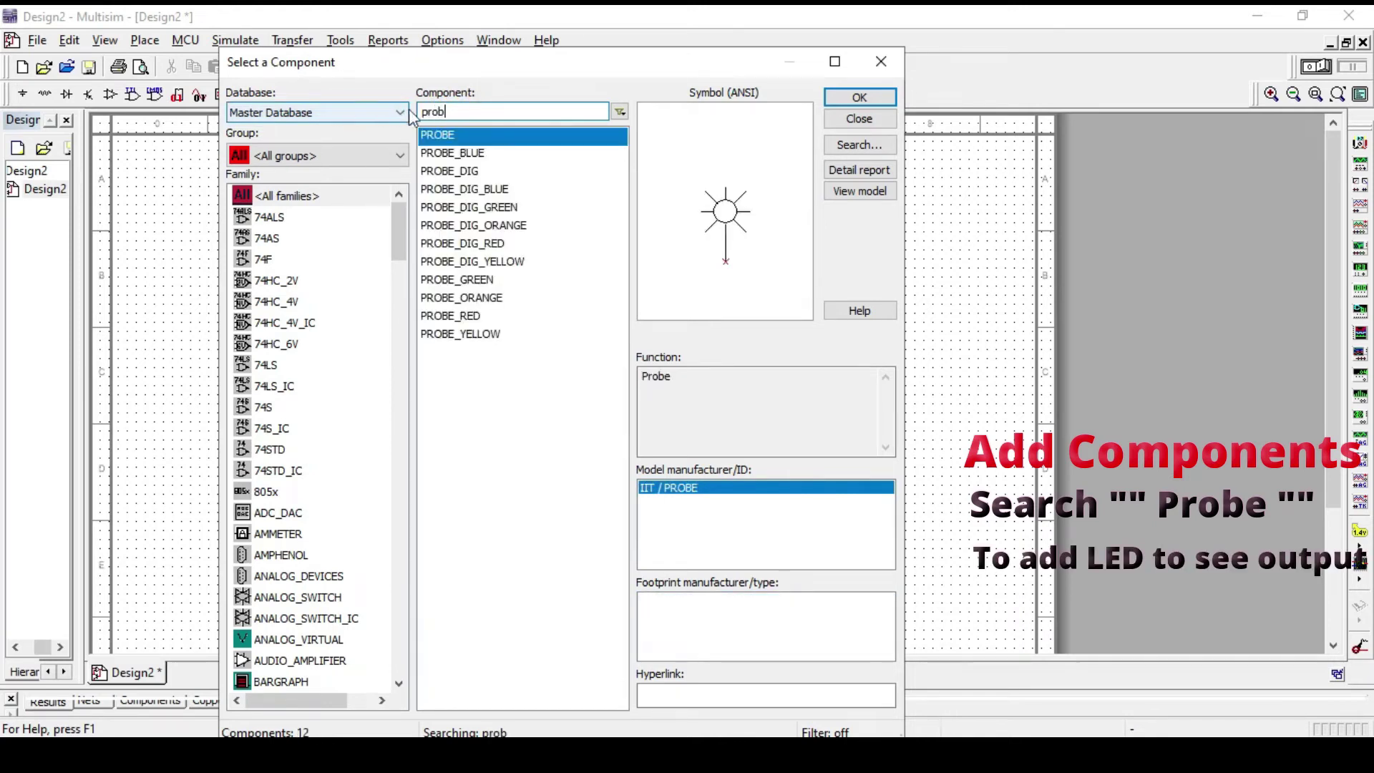
Place a PROBE to the right of Q3 and two SPDT switches, one above the other, to the left of Q4 and Q5
double_click(450, 138)
left_click(914, 375)
double_click(458, 111)
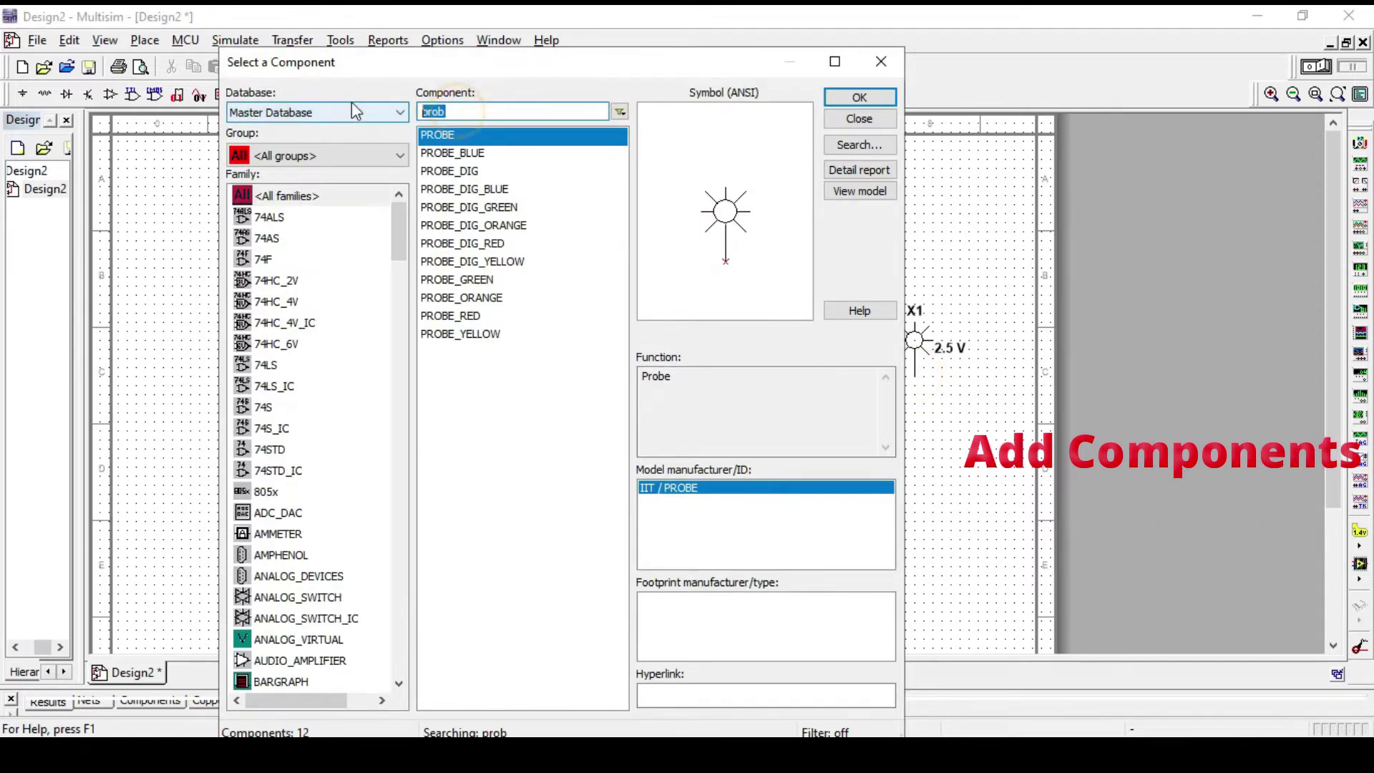
type("spdt")
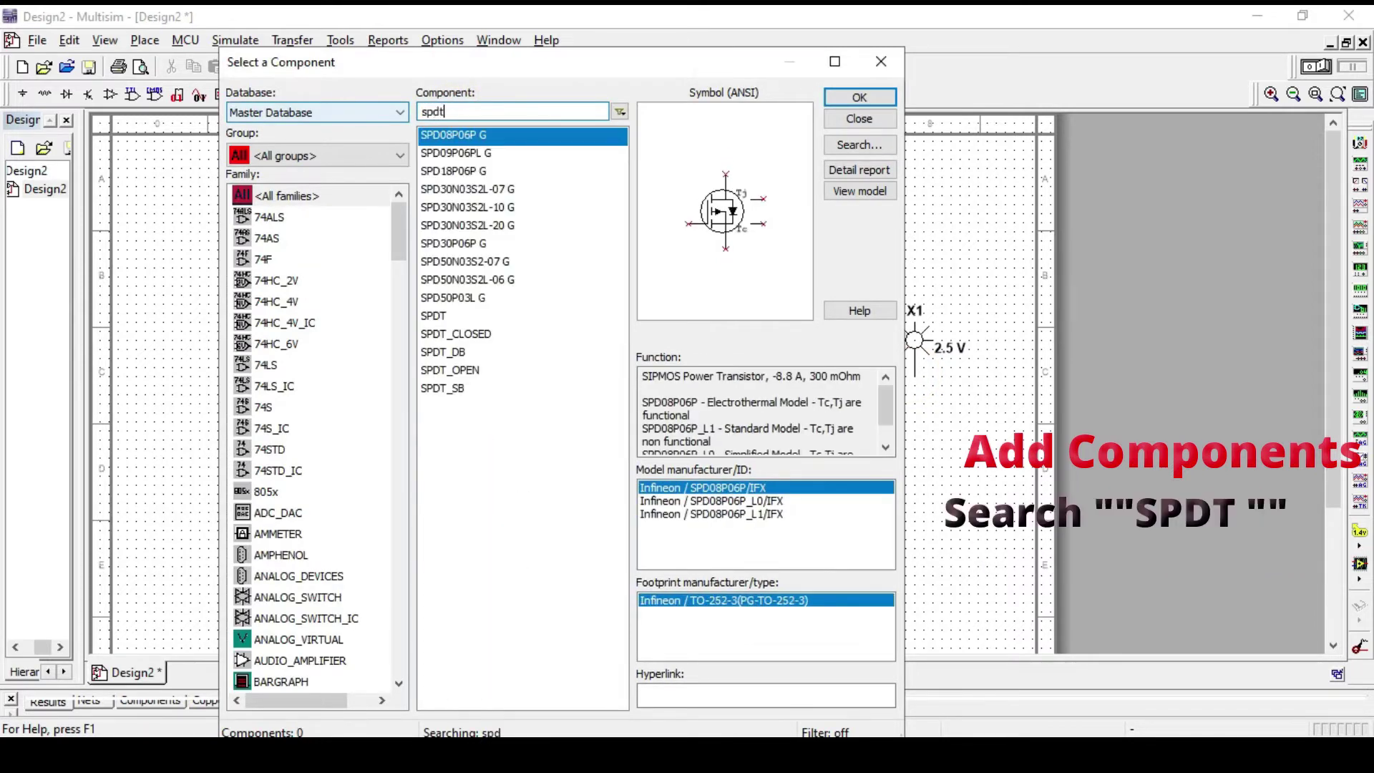
double_click(433, 134)
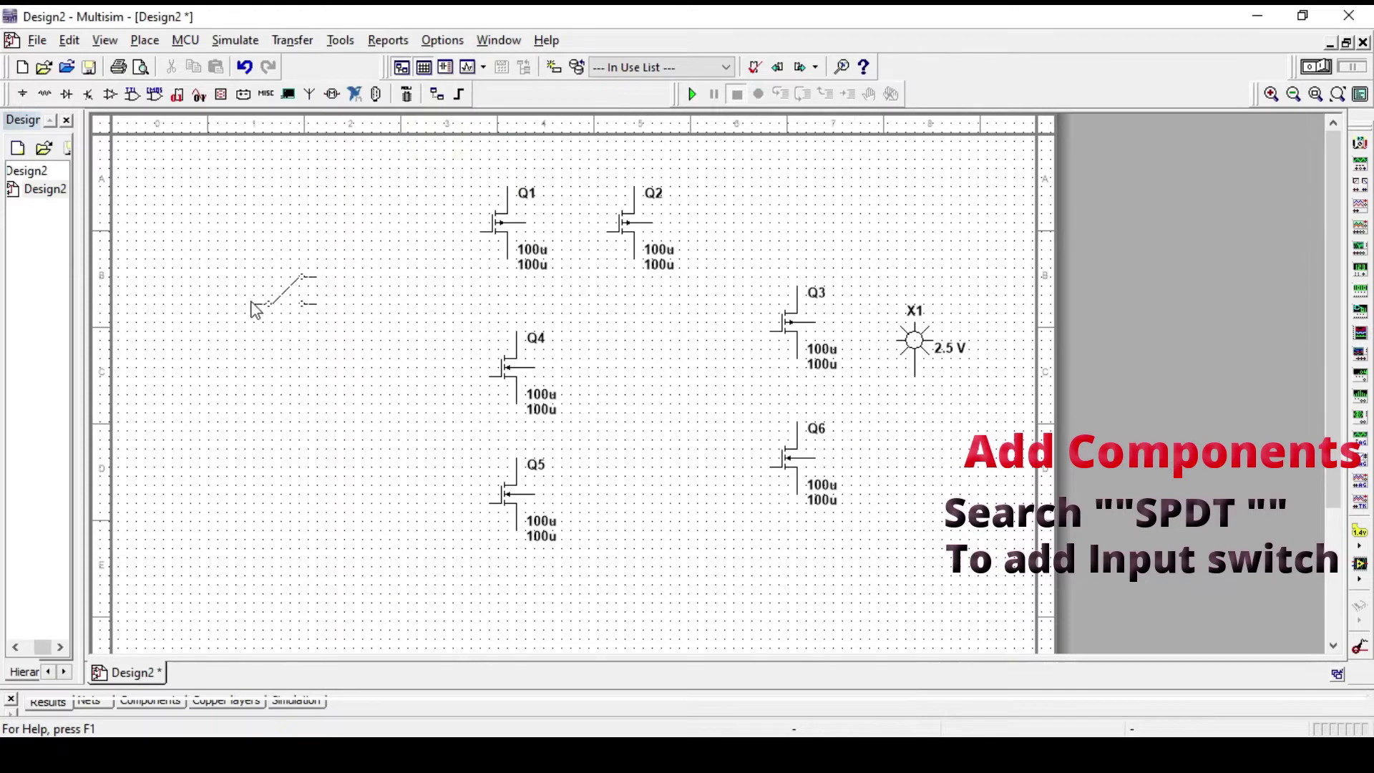
left_click(267, 316)
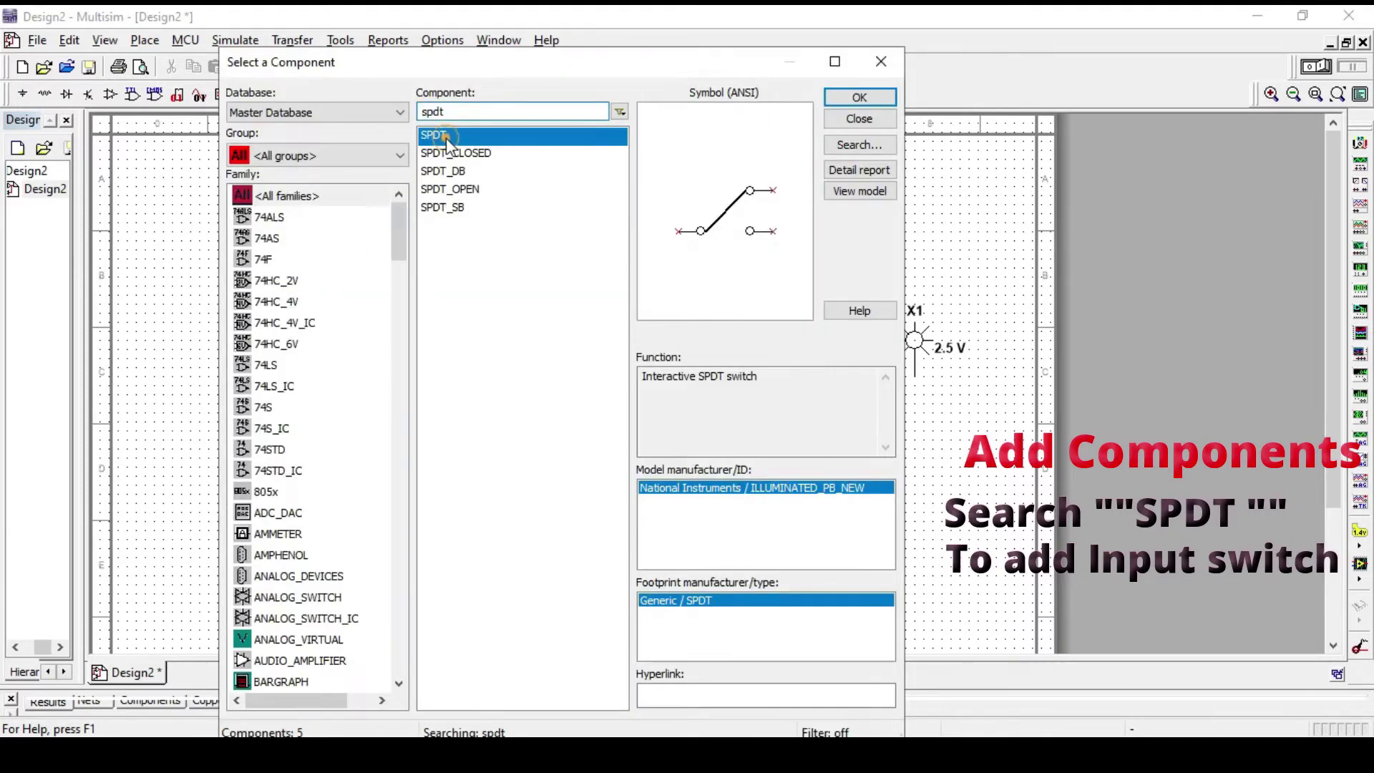
double_click(445, 136)
left_click(268, 458)
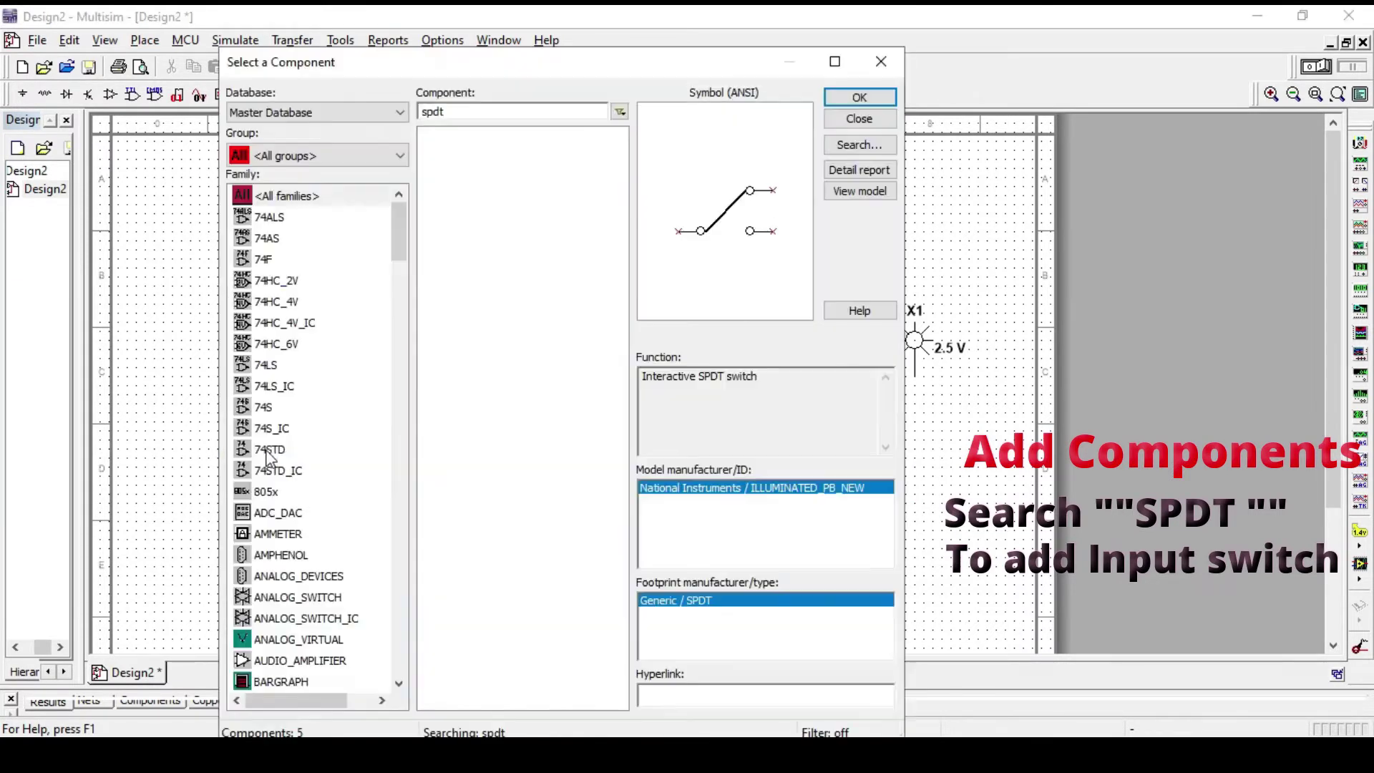
Place three VCC supplies: one above Q1 and Q2, one above switch S1 and one above switch S2
left_click_drag(473, 111, 339, 109)
type("v")
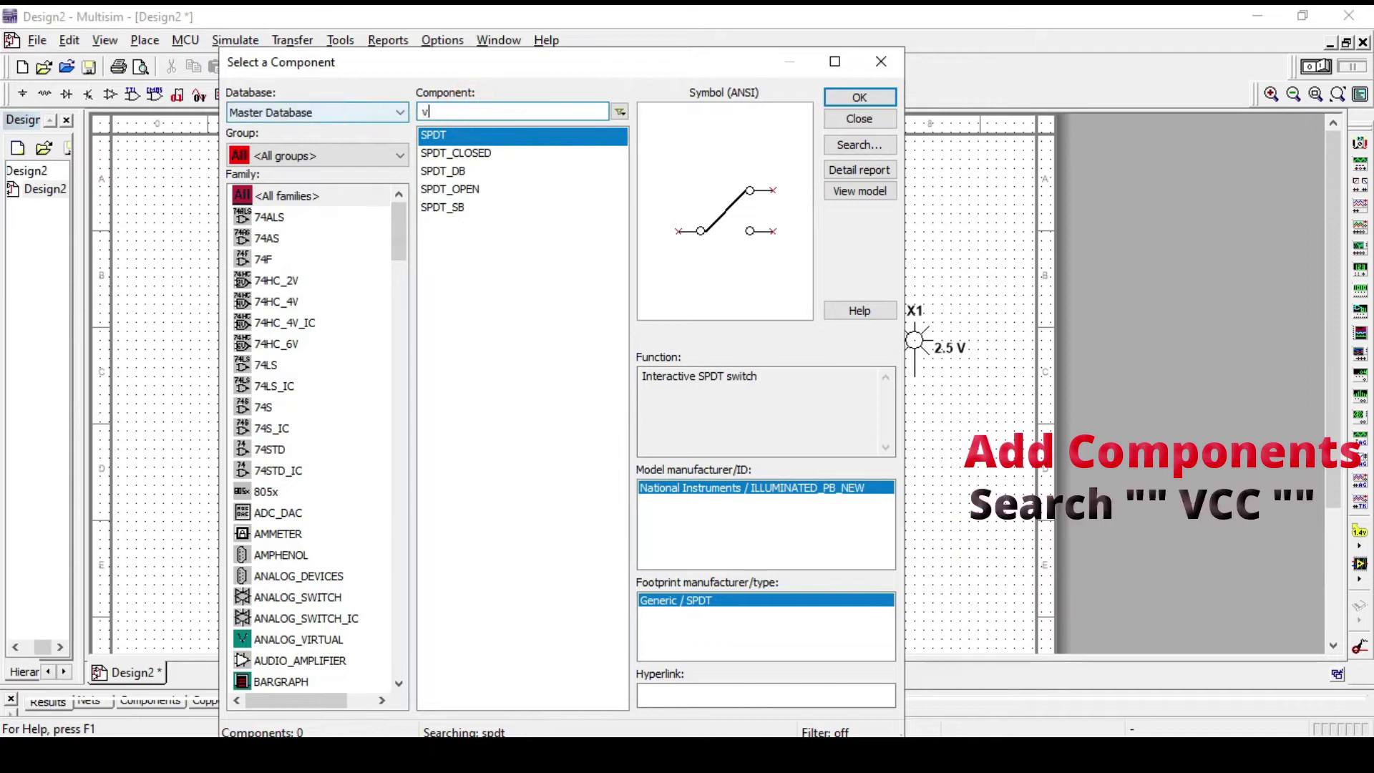
type("cc")
double_click(450, 139)
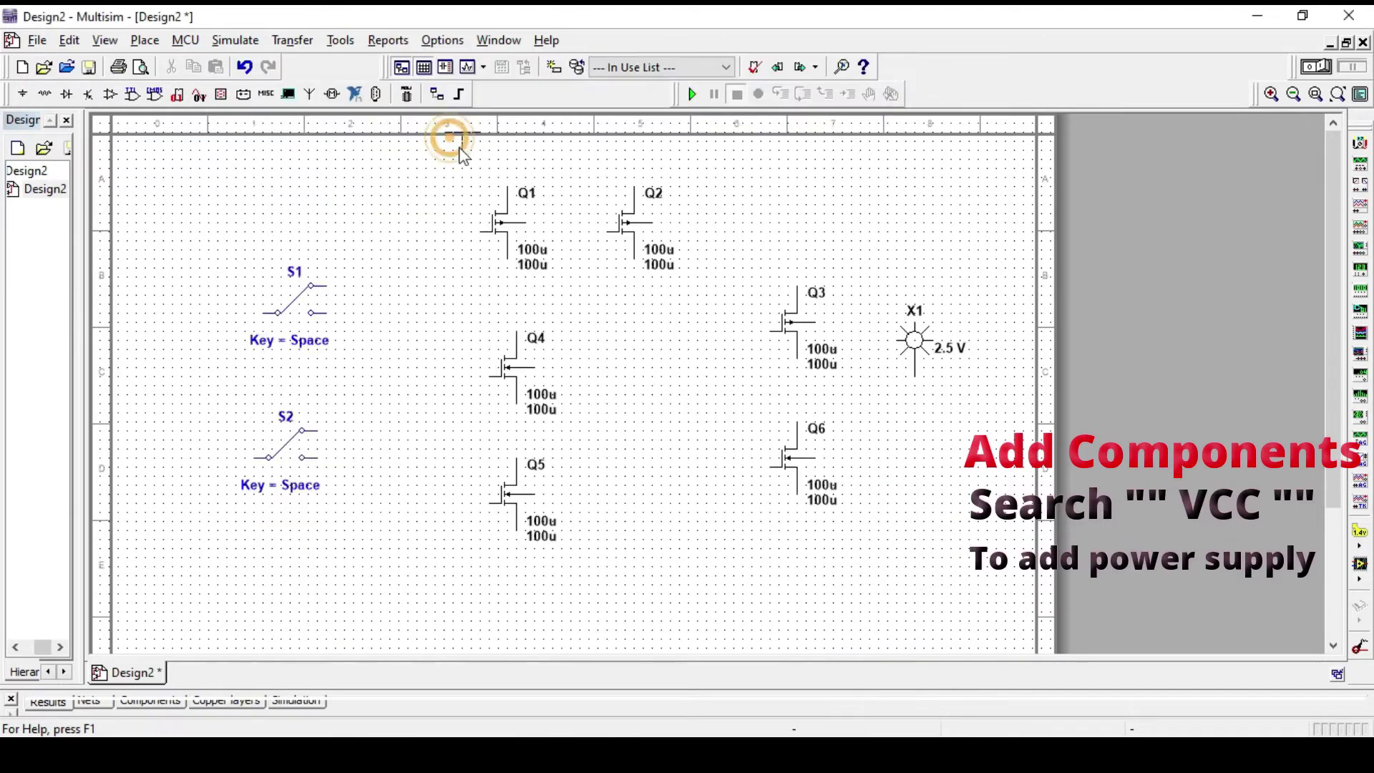
left_click(571, 162)
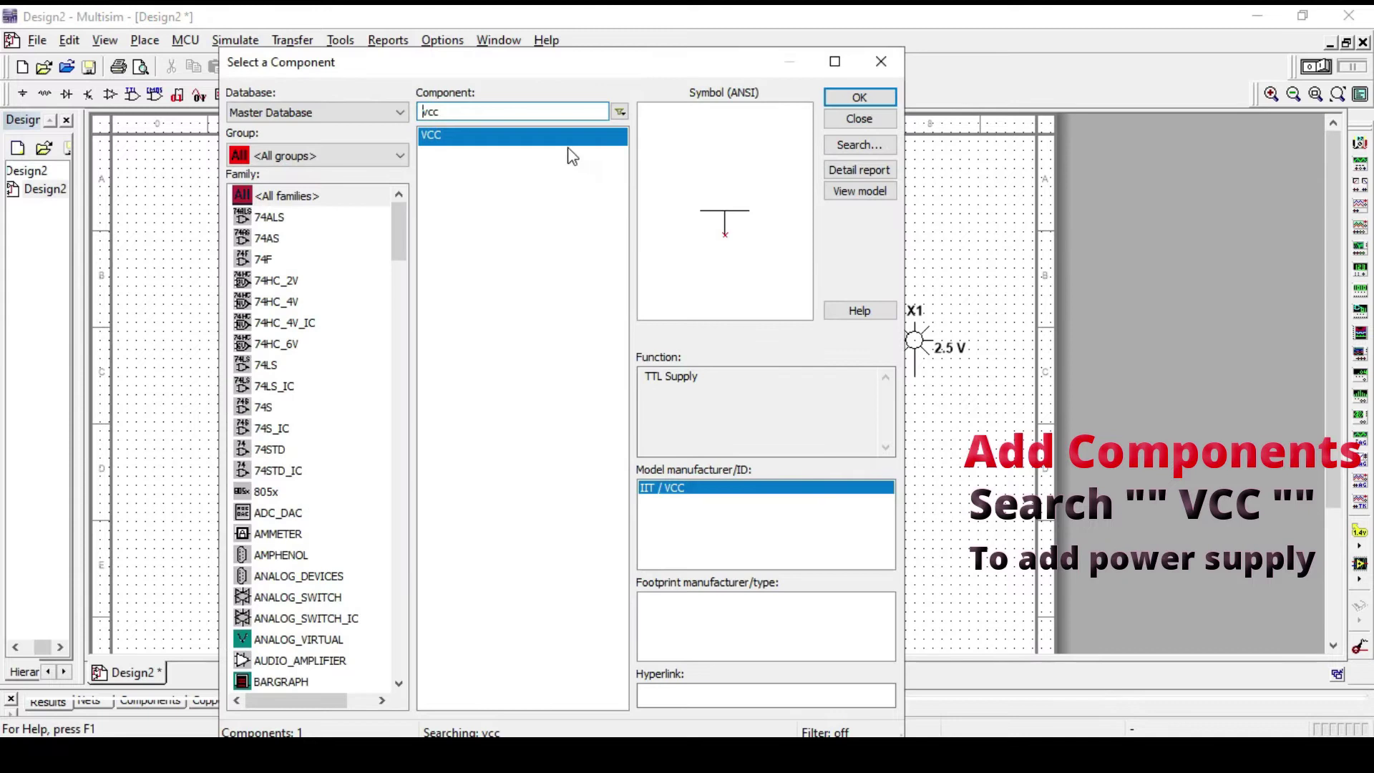
double_click(500, 135)
left_click(242, 249)
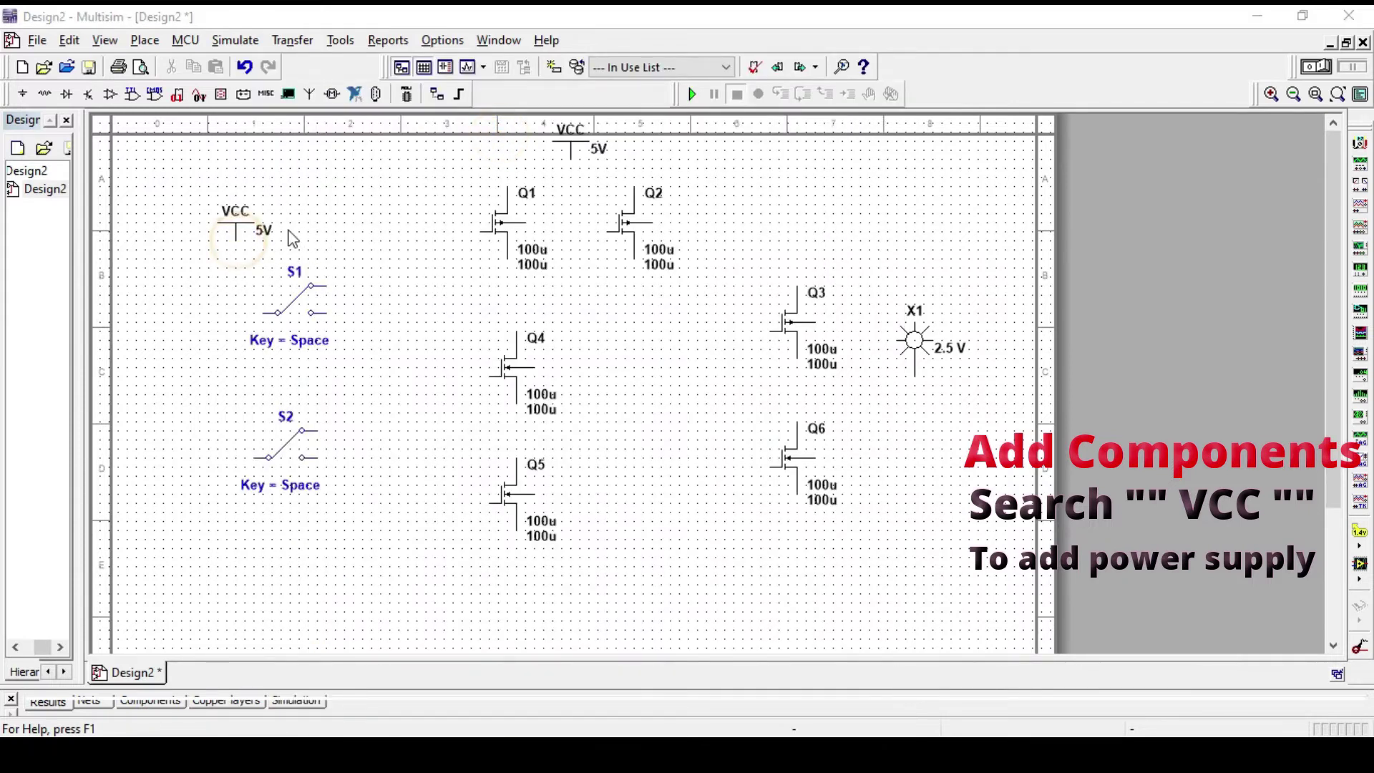
double_click(449, 137)
left_click(242, 399)
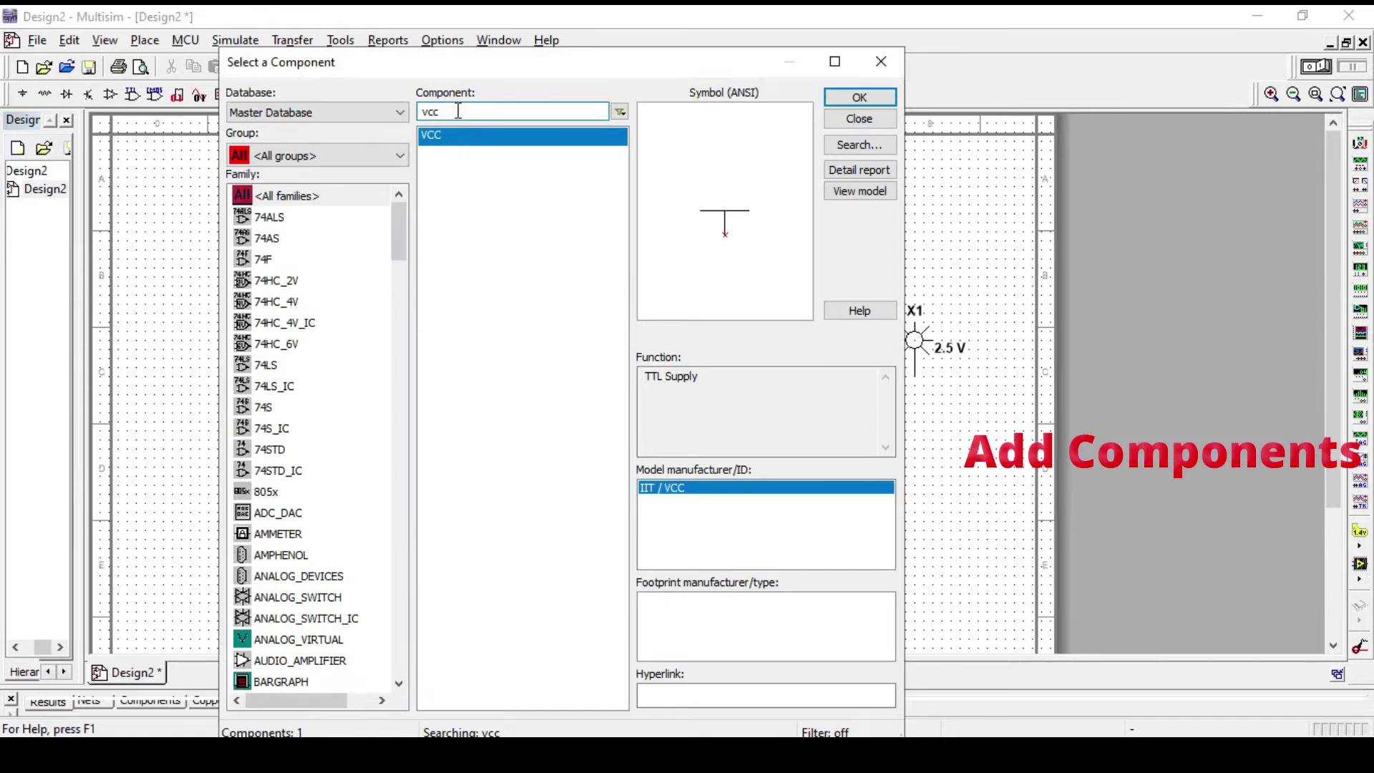
Place three GROUND symbols: one below switch S2, one at the lower left of S1 and one below Q5
type("gron=")
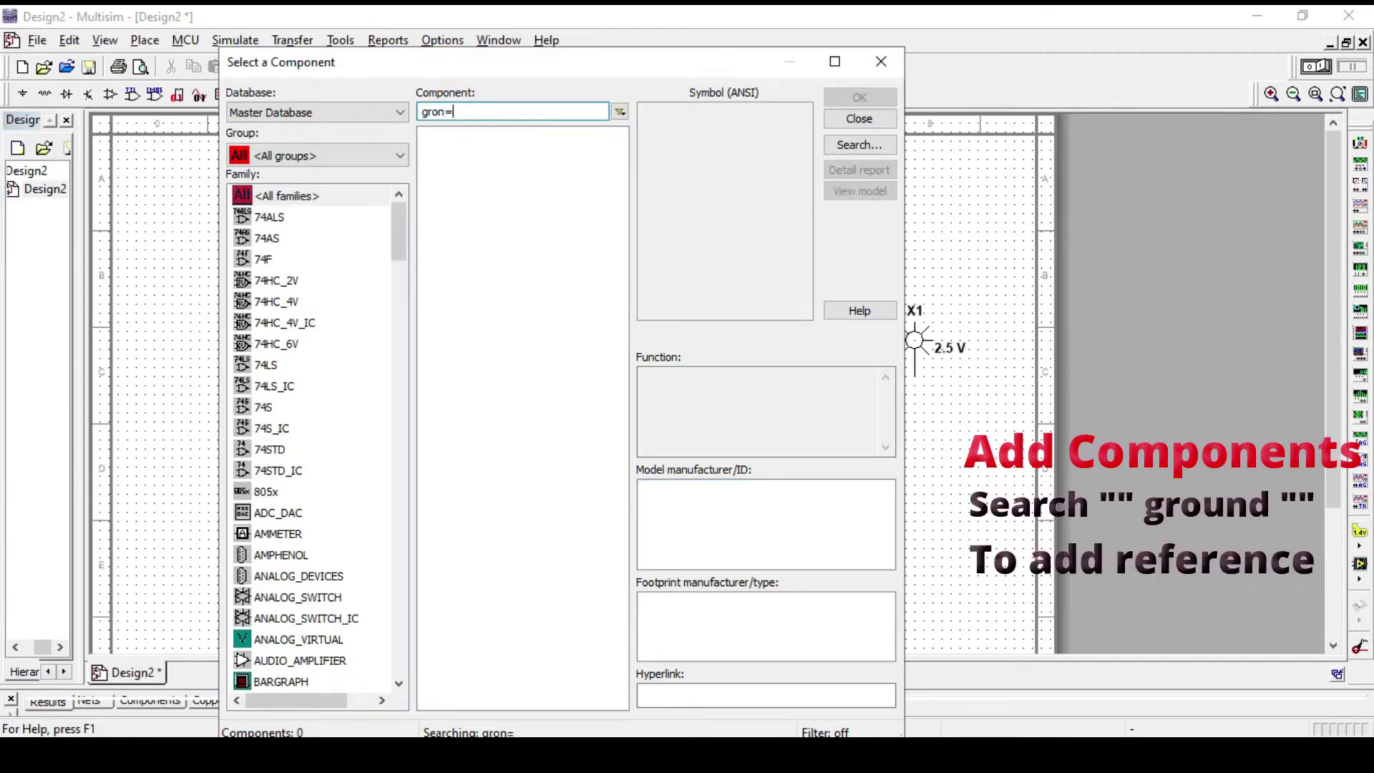
key("BackSpace")
key("BackSpace")
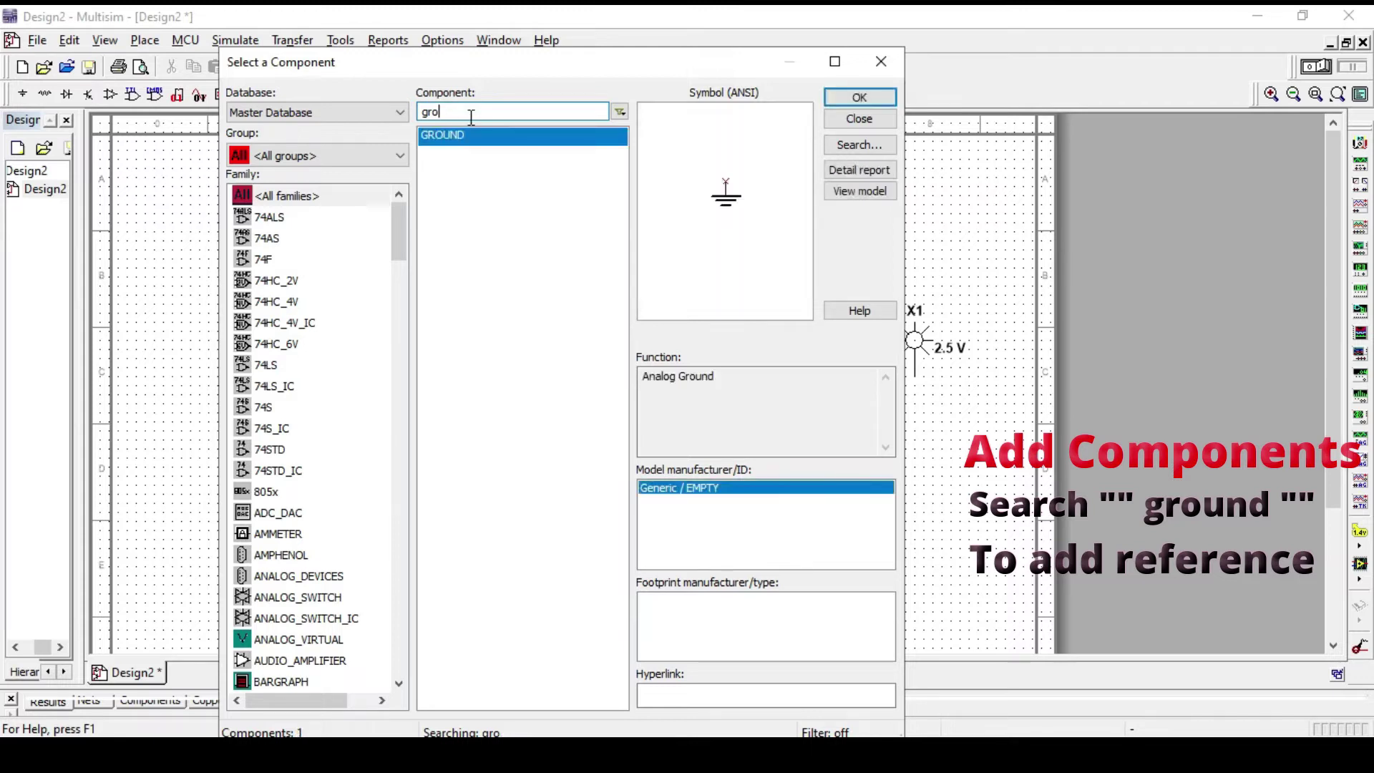
double_click(453, 136)
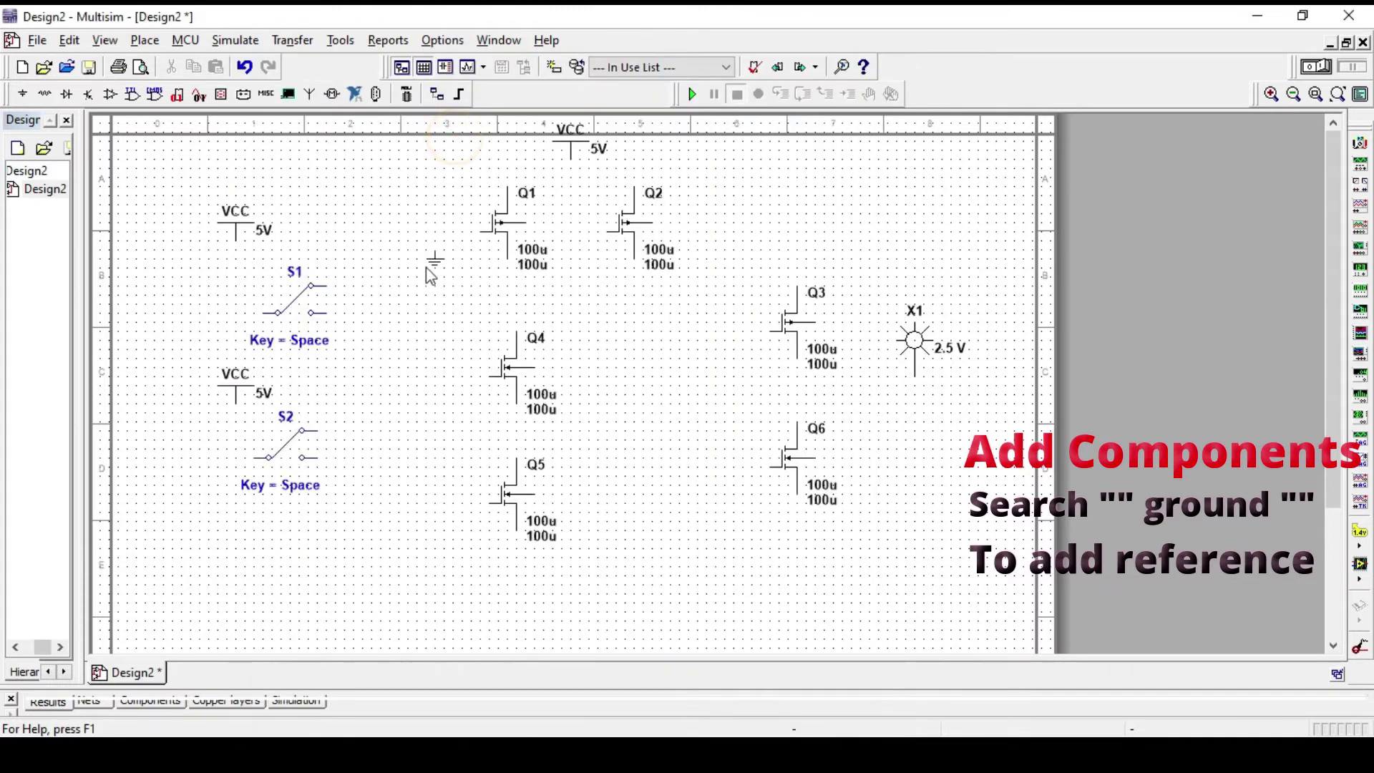
left_click(220, 523)
double_click(453, 136)
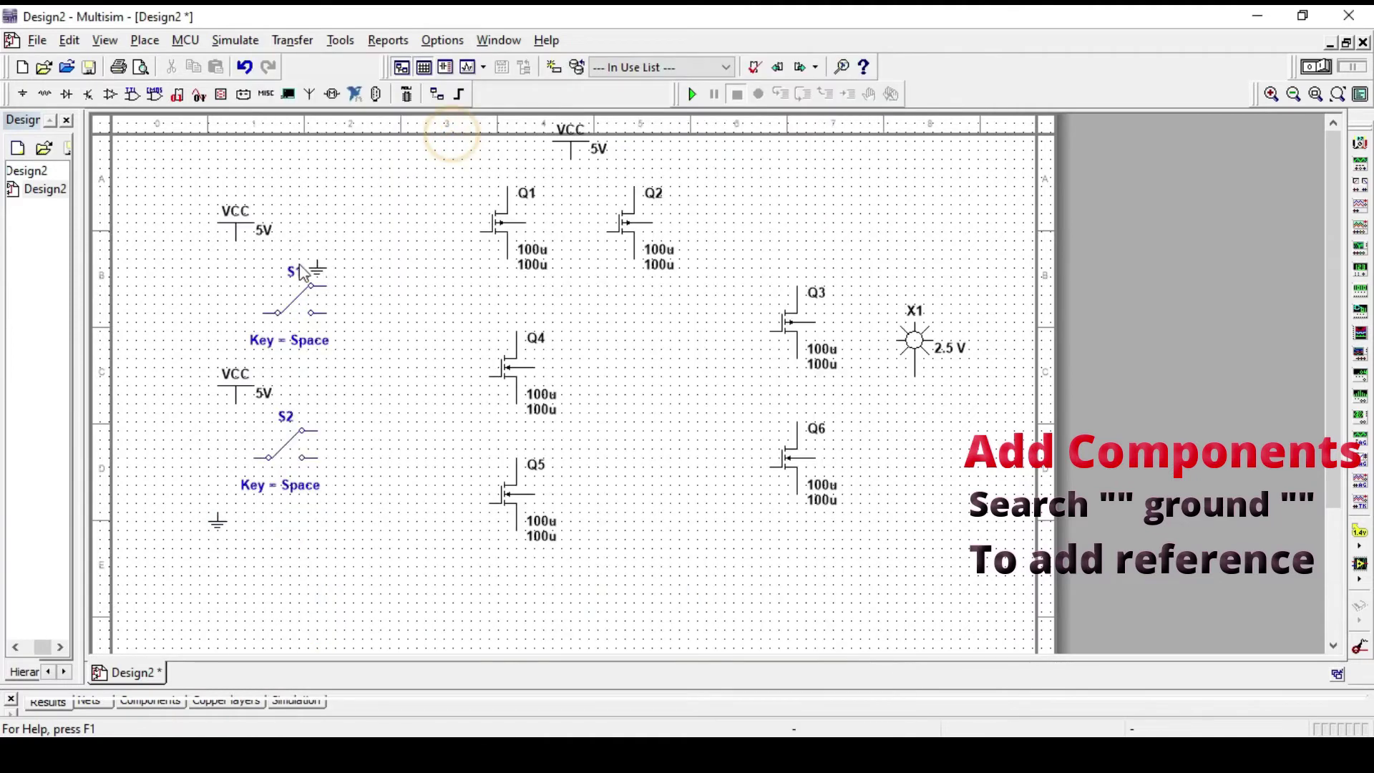
left_click(229, 342)
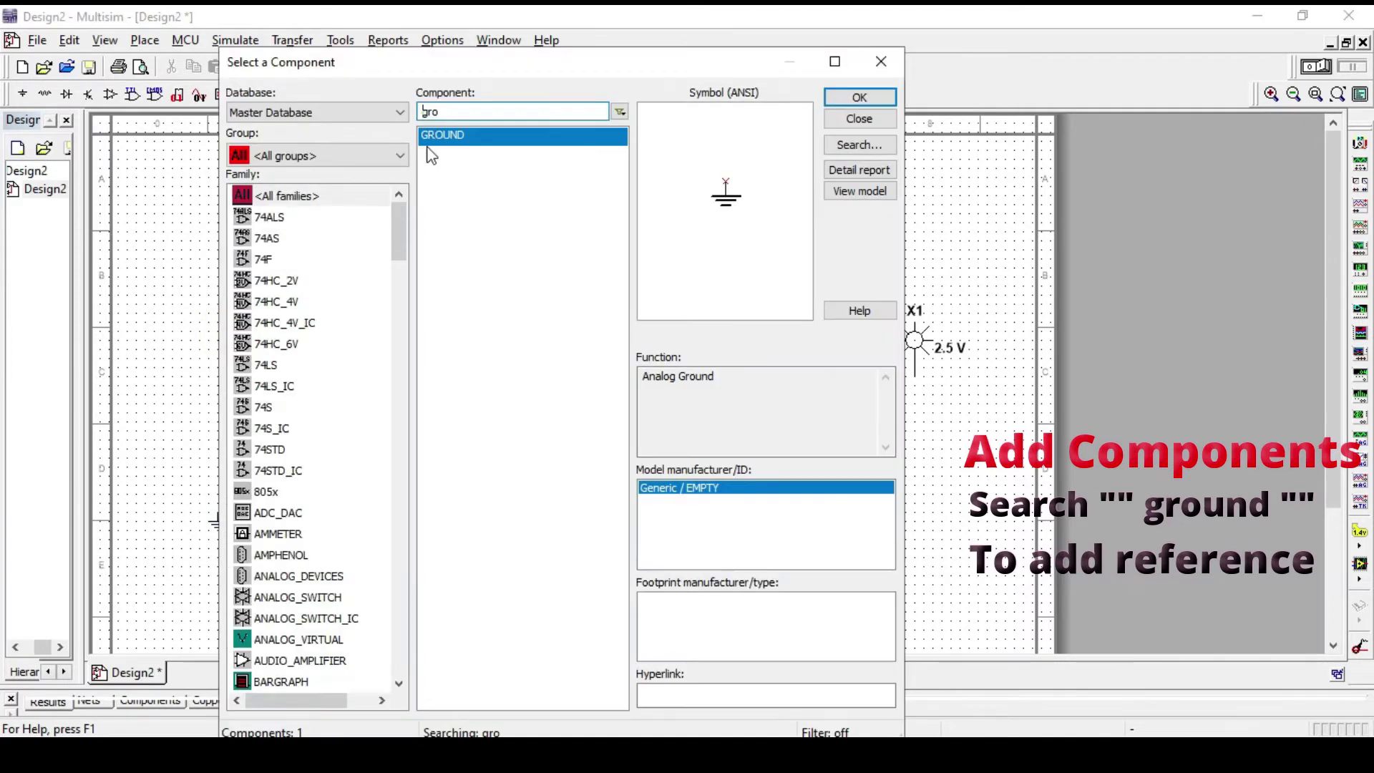
double_click(454, 136)
left_click(517, 601)
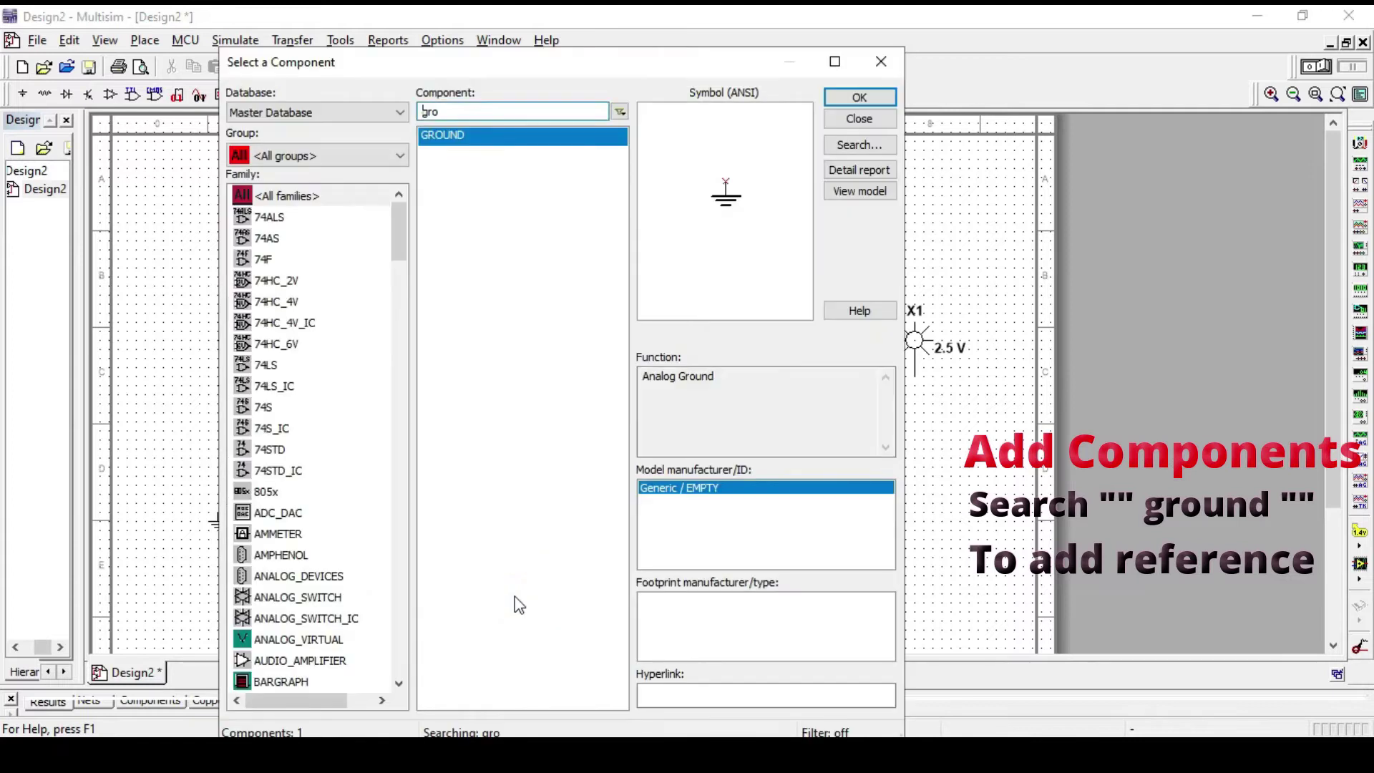
left_click(848, 119)
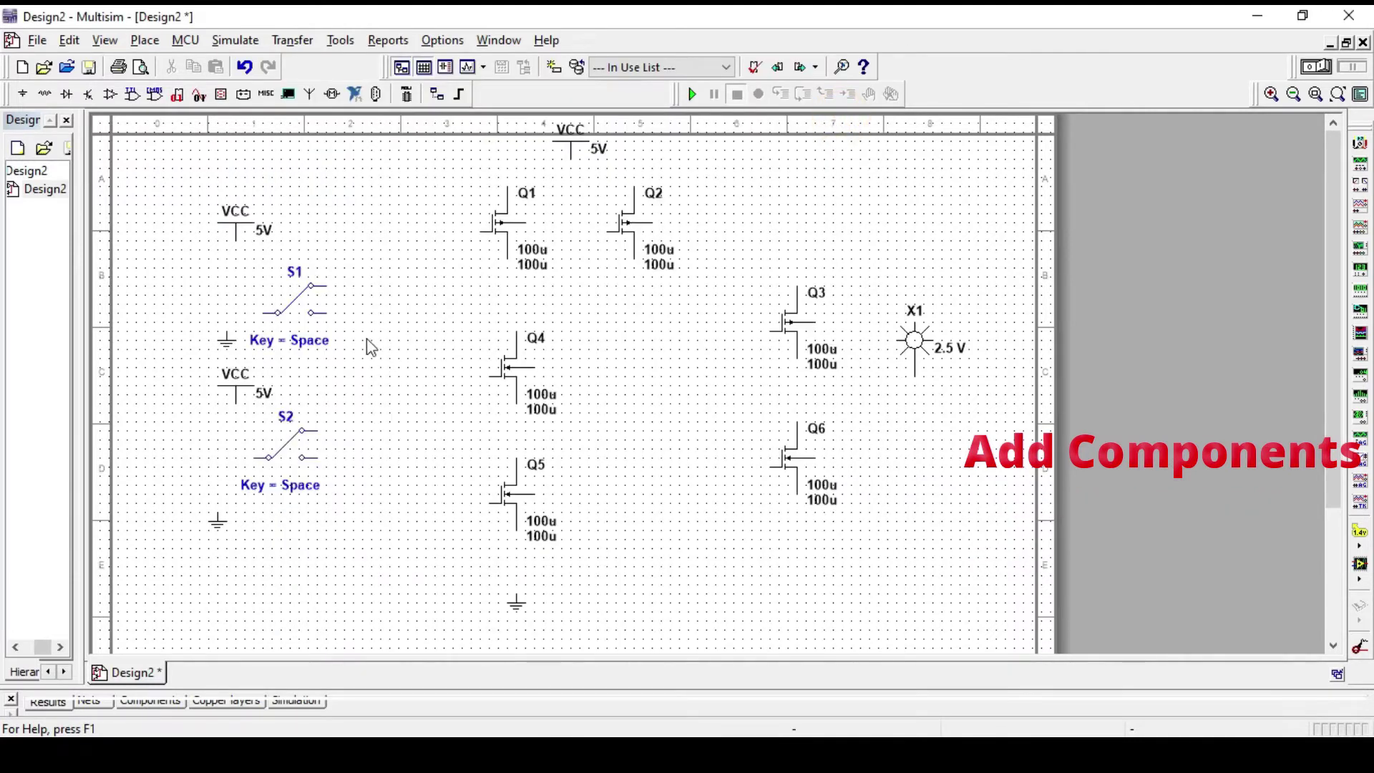
Flip switch S1 vertically and rotate it 180° so its common terminal faces the transistors
left_click(322, 309)
right_click(322, 308)
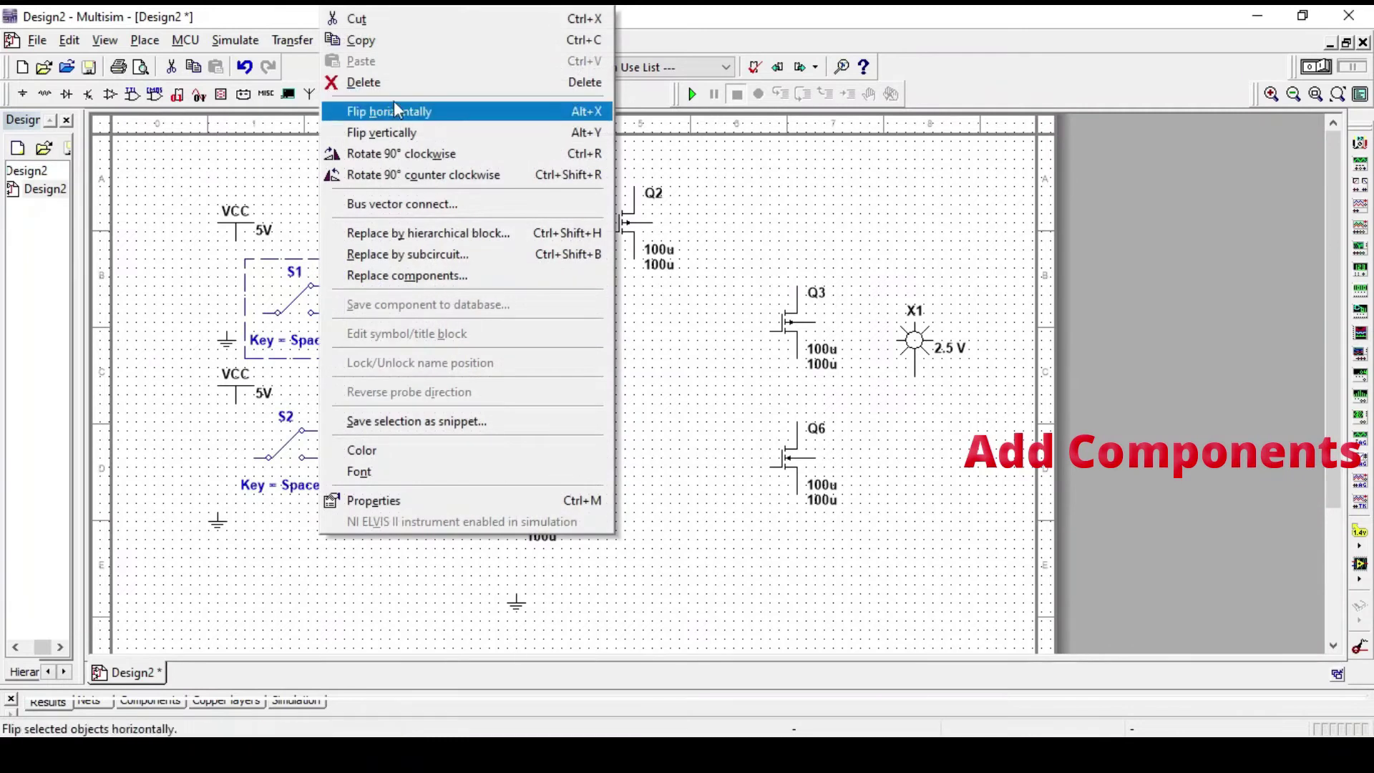
left_click(409, 135)
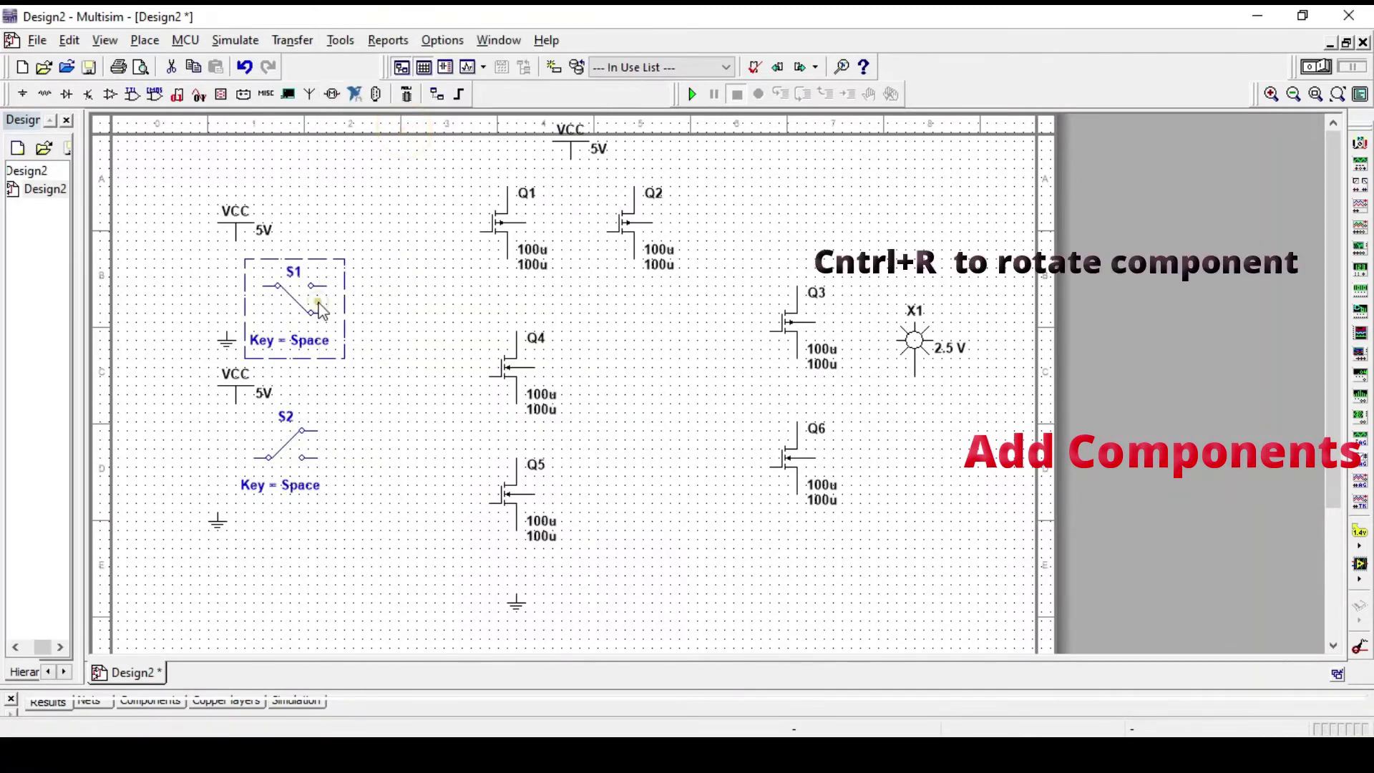
key("ctrl+r")
key("ctrl+r")
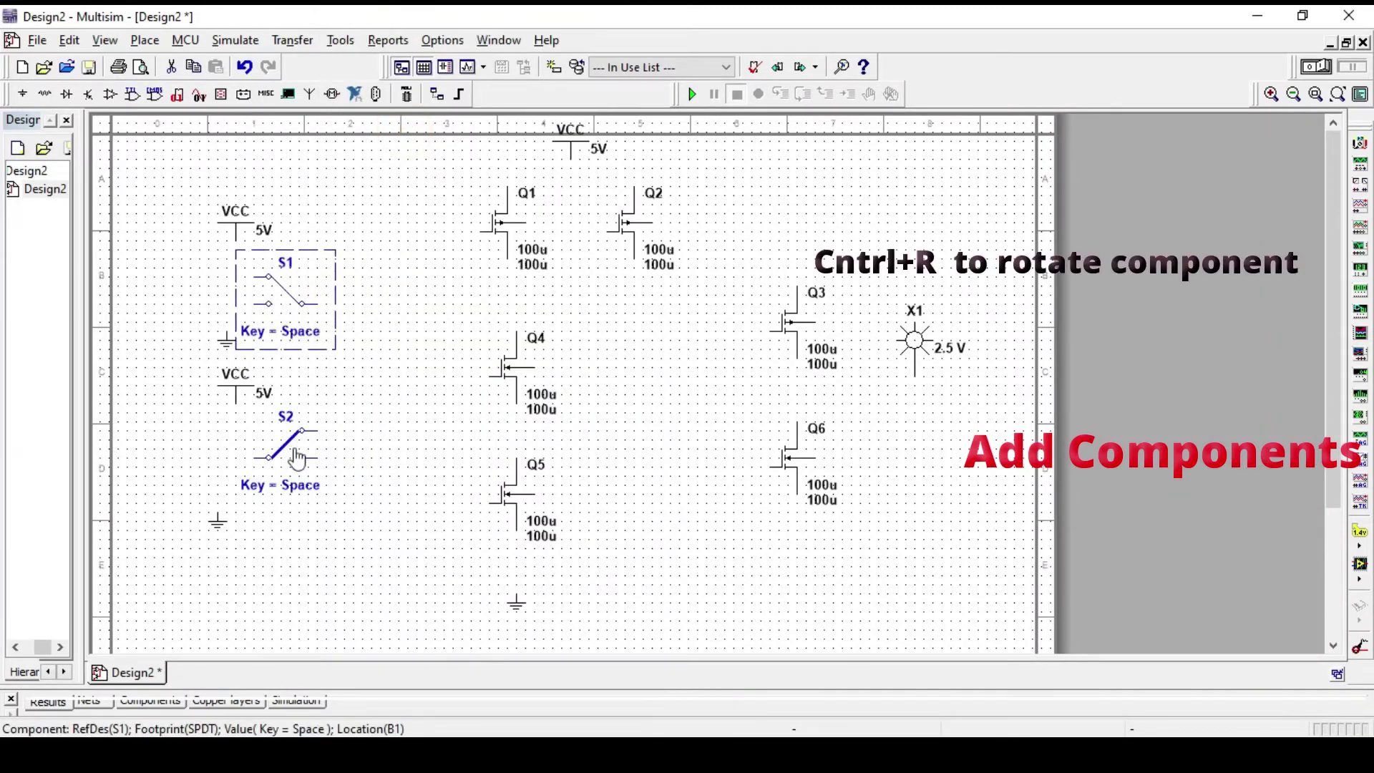
Flip switch S2 vertically and rotate it 180° to match the orientation of S1
left_click(309, 456)
right_click(309, 456)
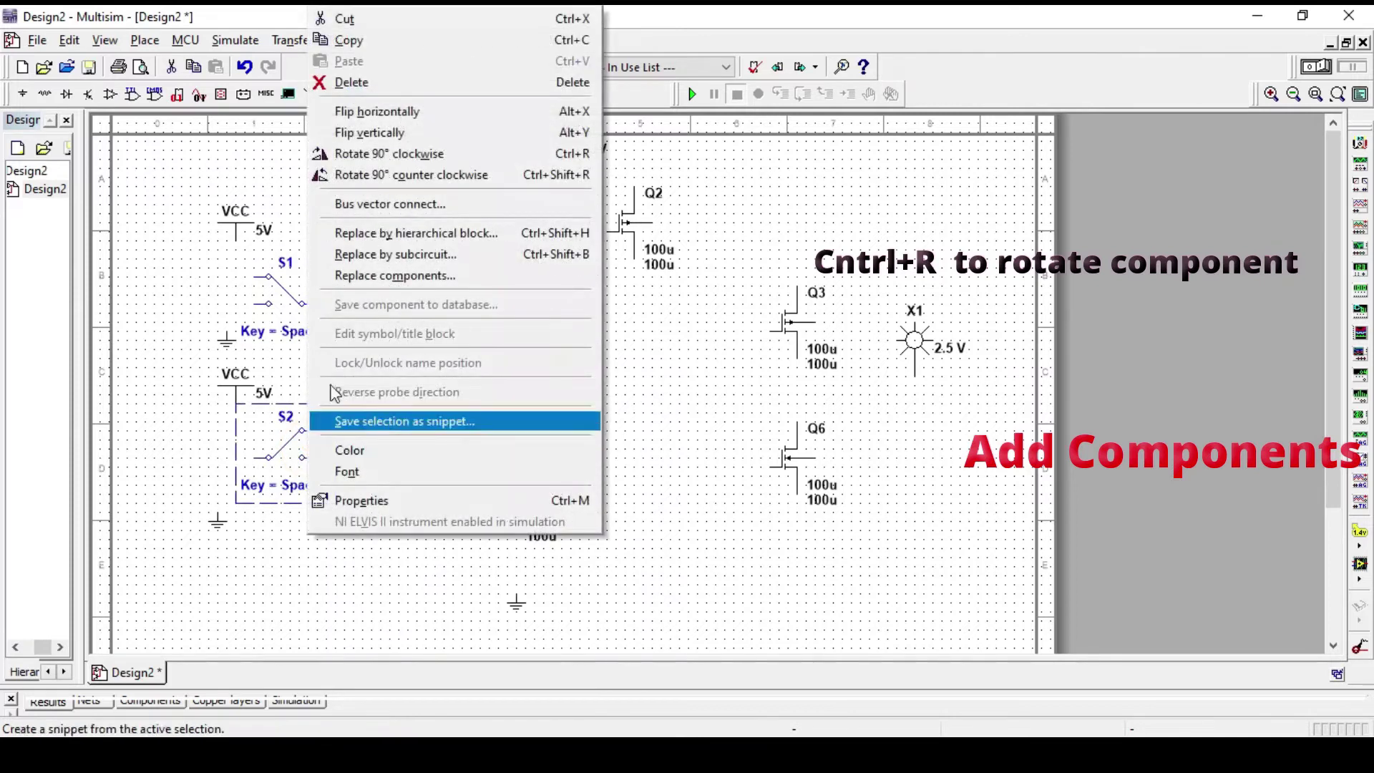
left_click(354, 136)
mouse_move(315, 444)
left_mouse_down()
mouse_move(327, 446)
mouse_move(306, 436)
left_mouse_up()
left_click(362, 514)
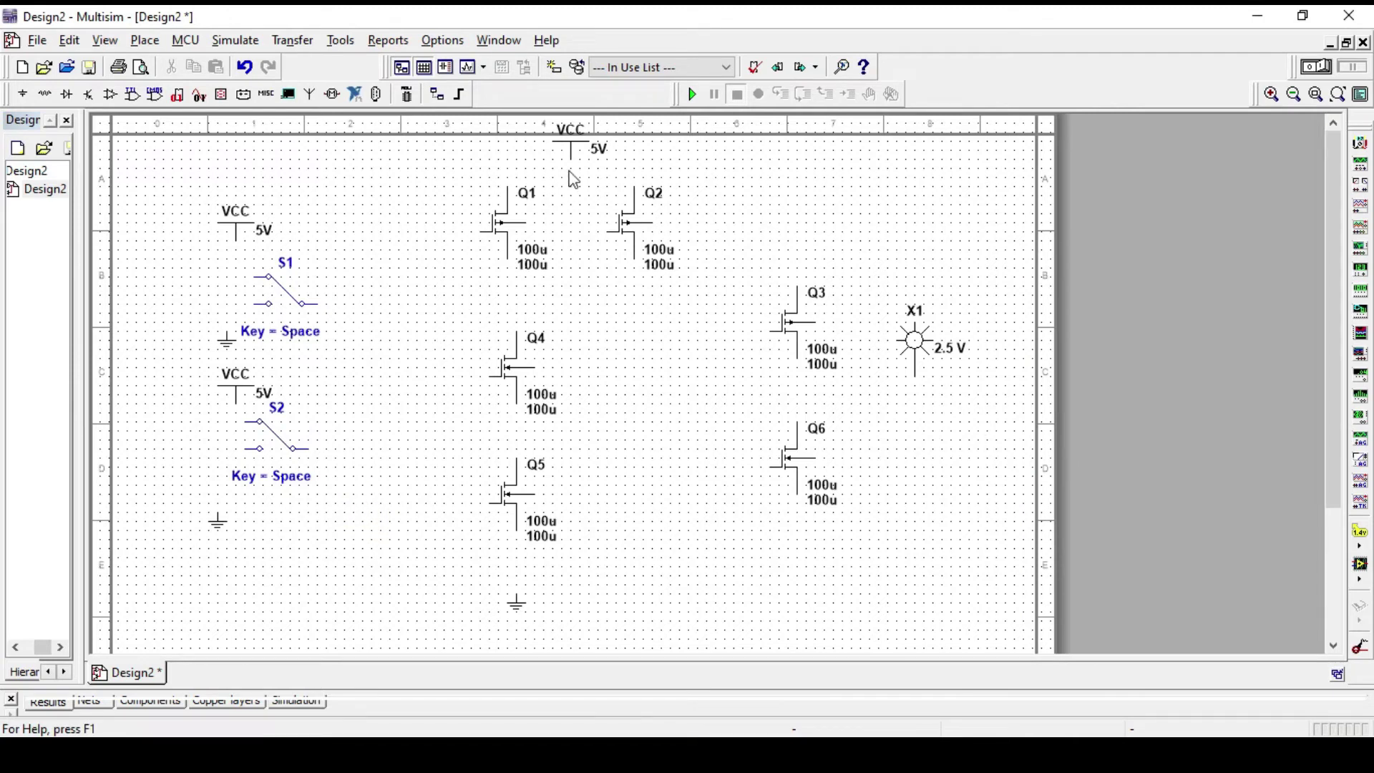
Wire the upper terminals of Q1, Q2 and Q3 together and to the VCC supply above them
left_click(505, 181)
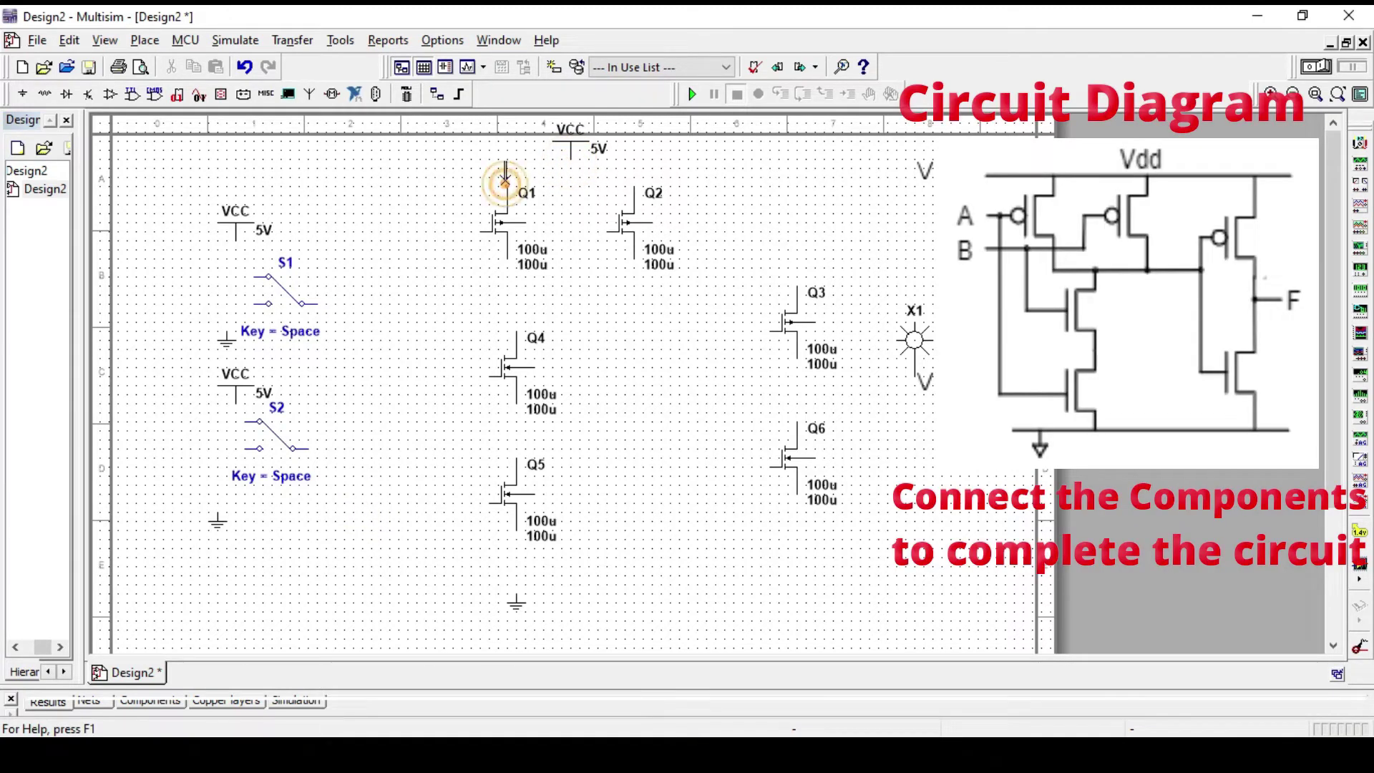
left_click(633, 187)
left_click(569, 175)
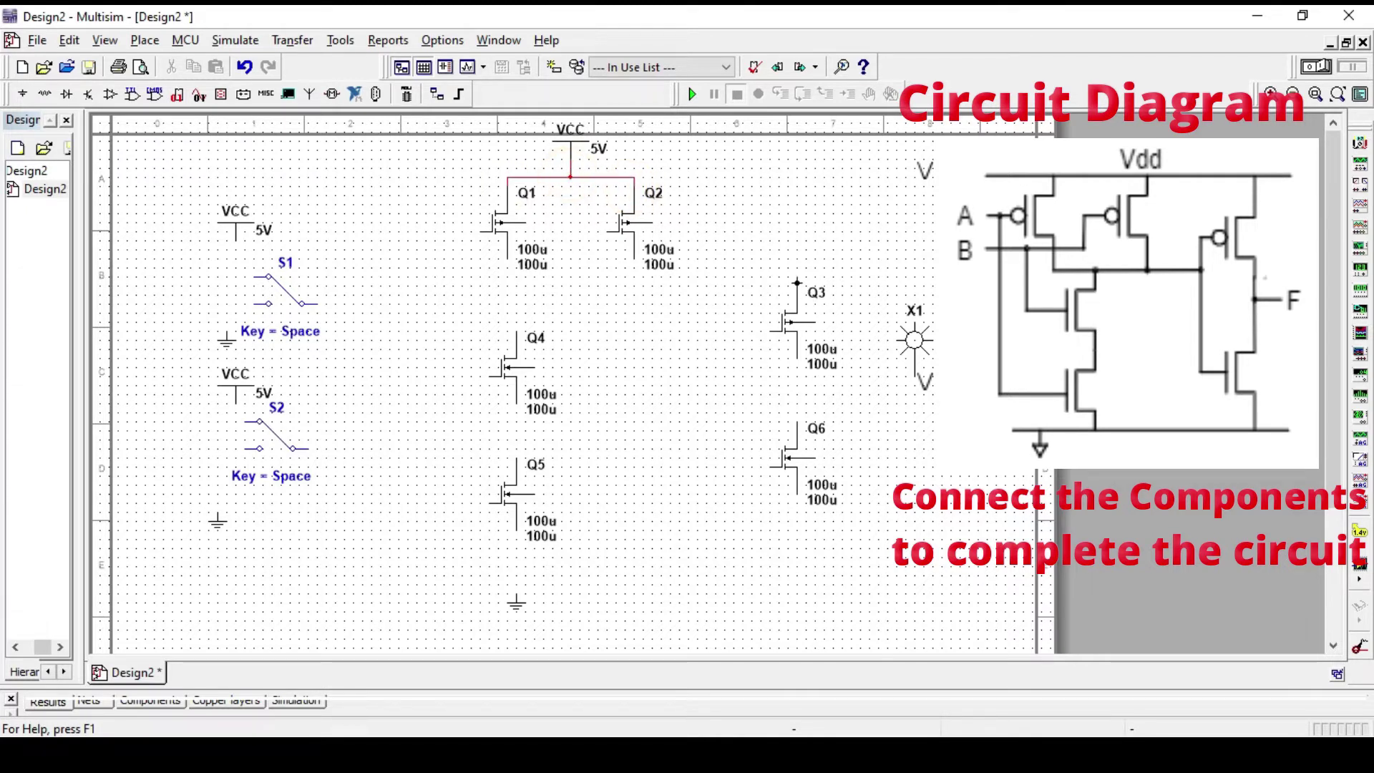
left_click(797, 283)
left_click(632, 176)
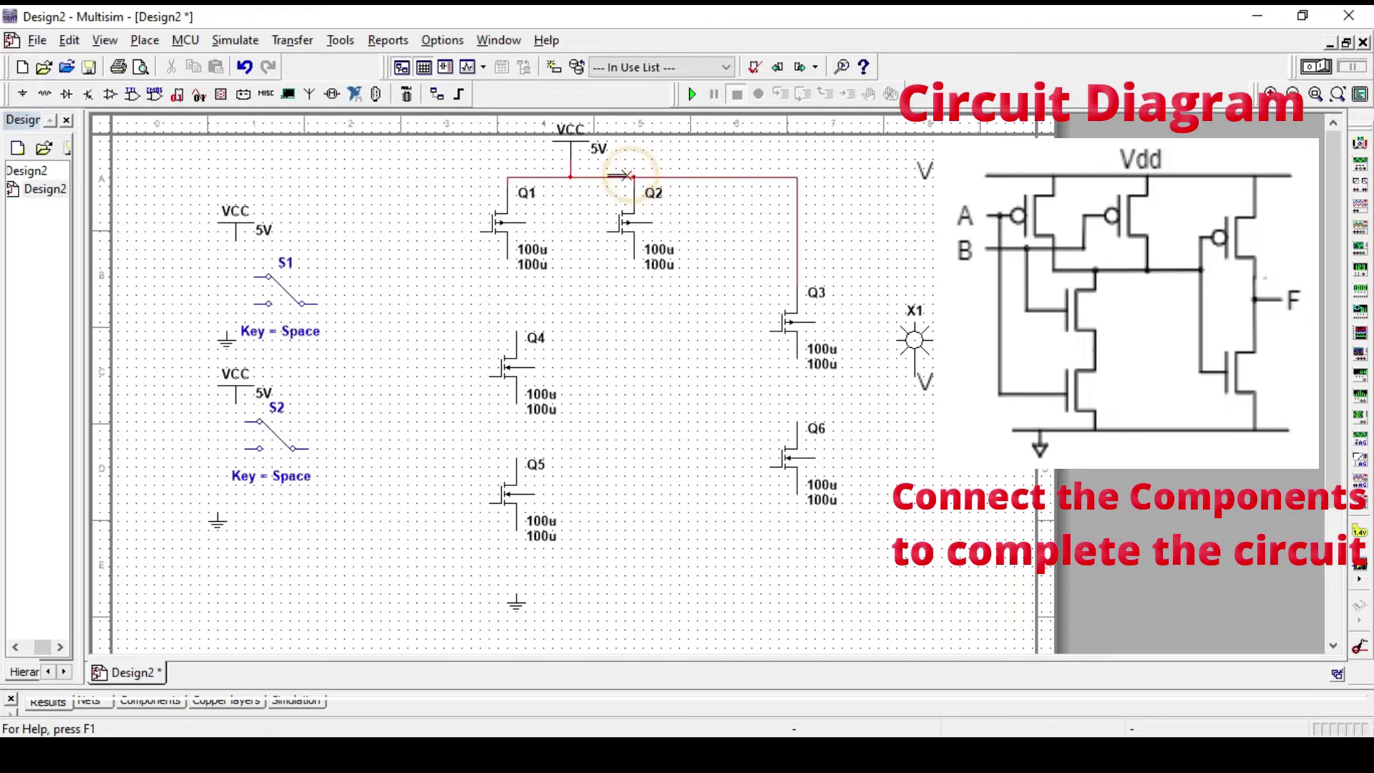
Join the lower terminals of Q1 and Q2 and wire that node to the upper terminal of Q4
left_click(635, 259)
left_click(625, 302)
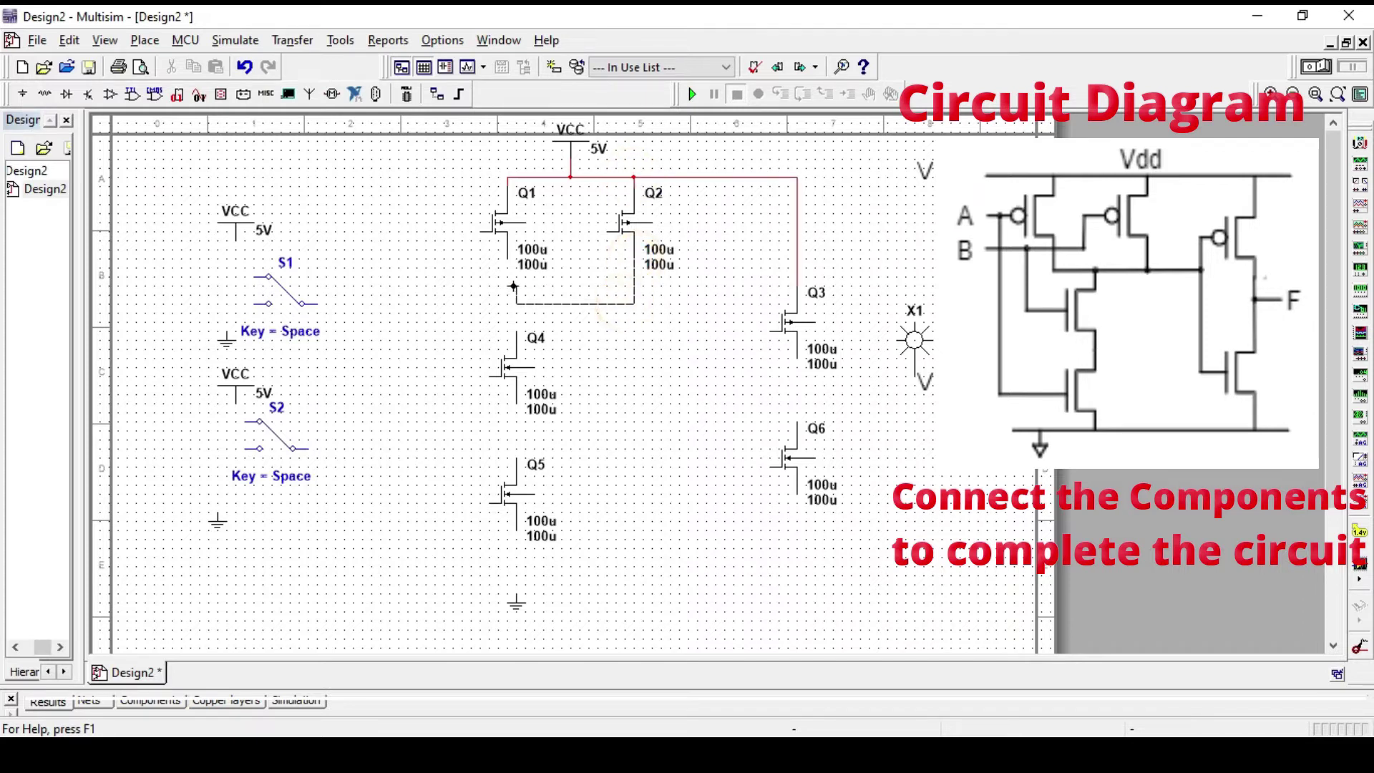
left_click(508, 265)
left_click(517, 328)
left_click(516, 304)
Wire Q4's lower terminal to Q5's upper terminal, and Q5's lower terminal to the ground below it
left_click(516, 457)
left_click(516, 402)
left_click(516, 591)
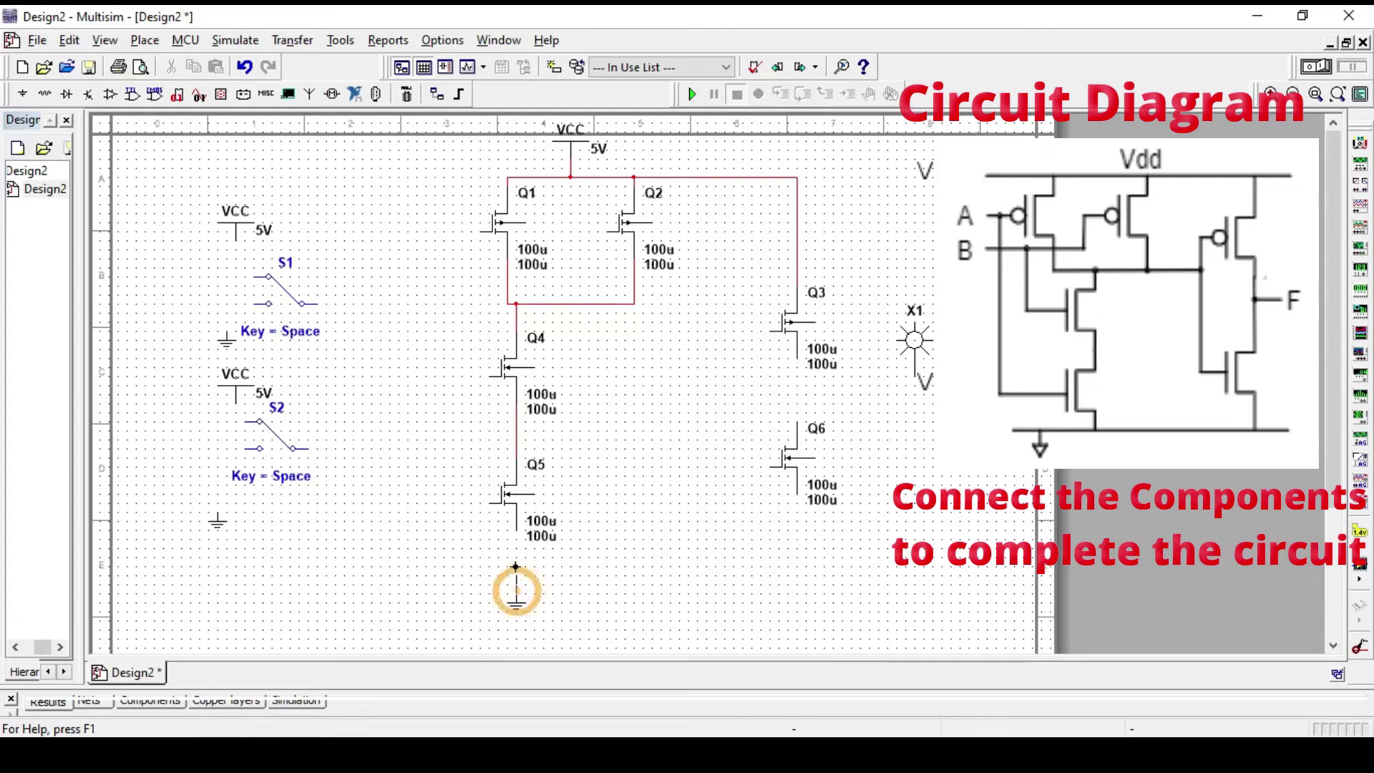
left_click(516, 529)
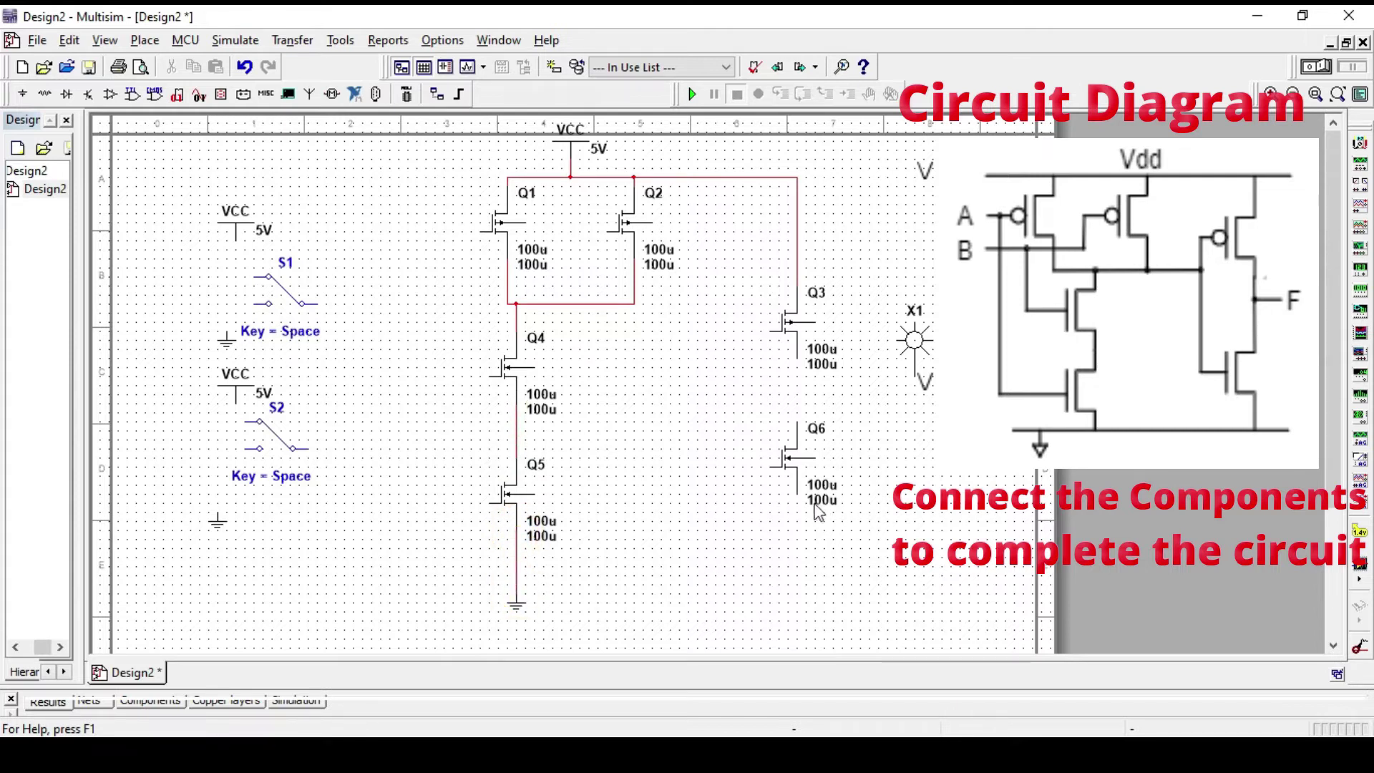
Wire Q6's lower terminal to the ground line under Q5 and its upper terminal to Q3's lower terminal
left_click(797, 491)
left_click(518, 558)
left_click(797, 422)
left_click(797, 357)
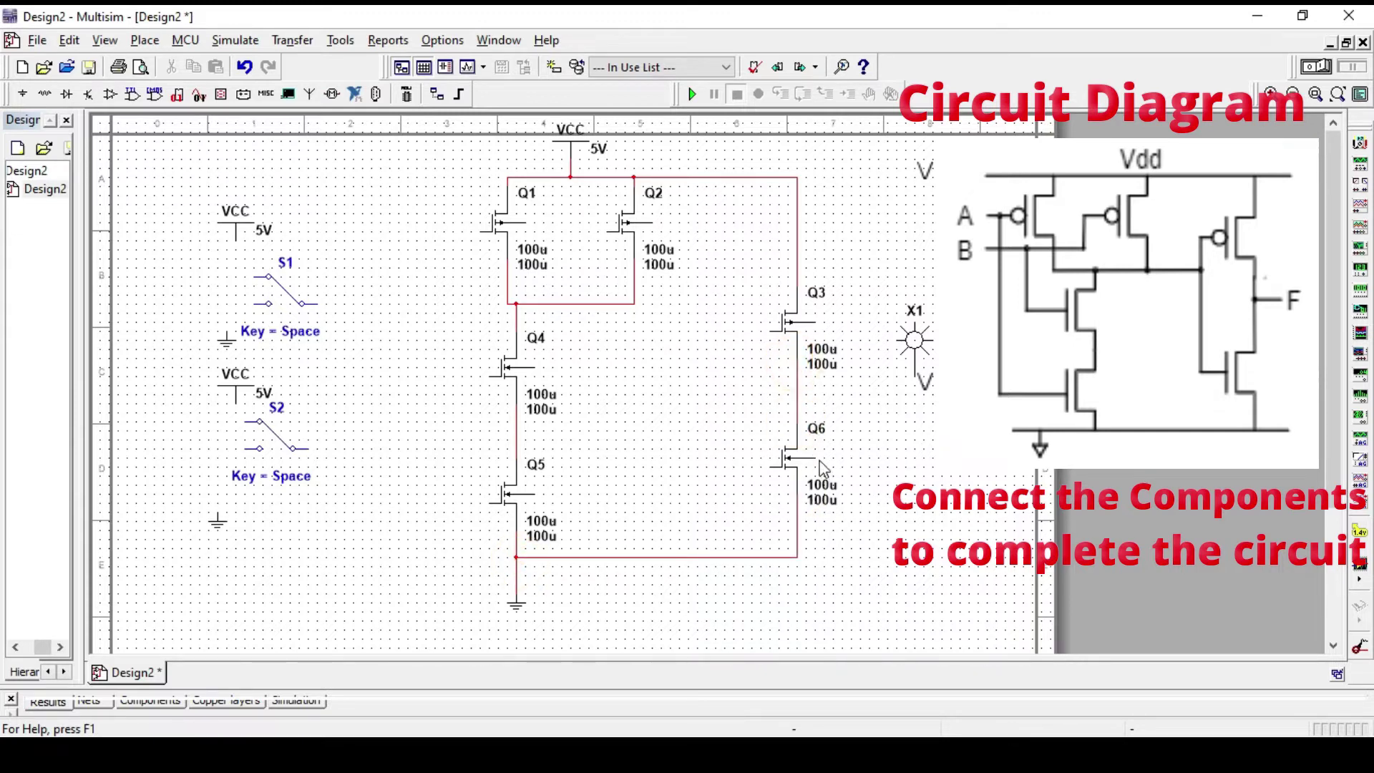
Connect Q6's body terminal to the wire below it and Q3's body terminal to the supply wire above it
left_click(817, 459)
left_click(797, 512)
left_click(815, 323)
left_click(798, 266)
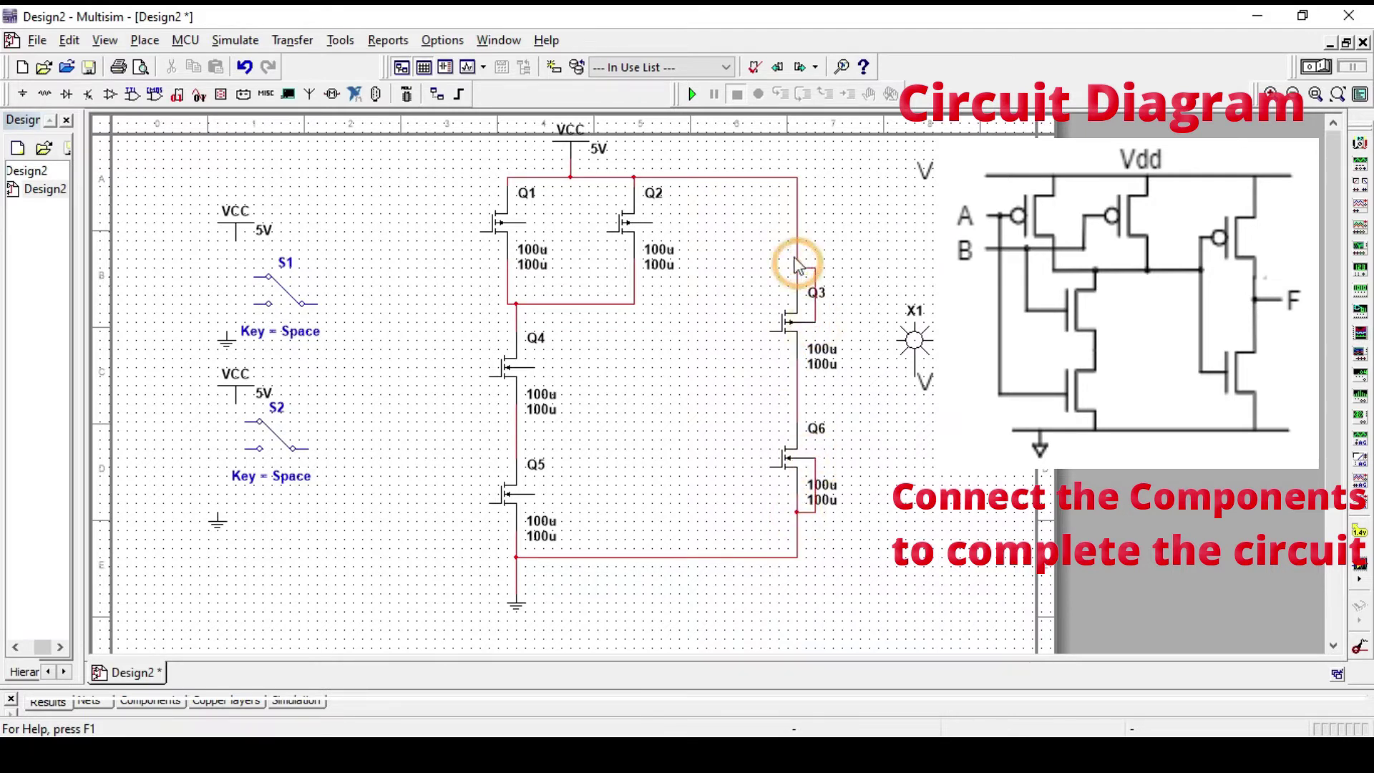
Connect the body terminals of Q2 and Q1 to the VCC line above them
left_click(651, 223)
left_click(643, 178)
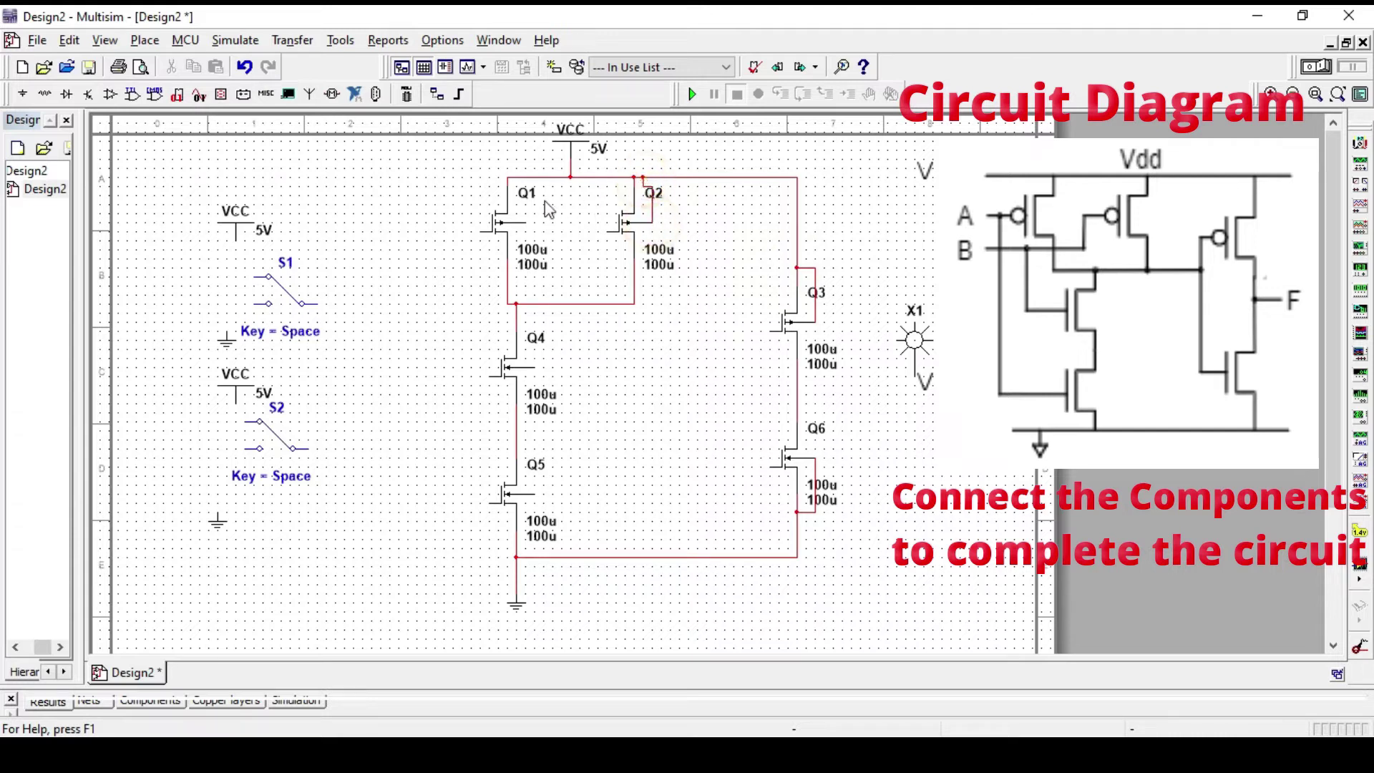
left_click(526, 222)
left_click(524, 176)
Connect the body terminals of Q4 and Q5 to the wires leaving their own lower terminals
left_click(538, 369)
left_click(515, 422)
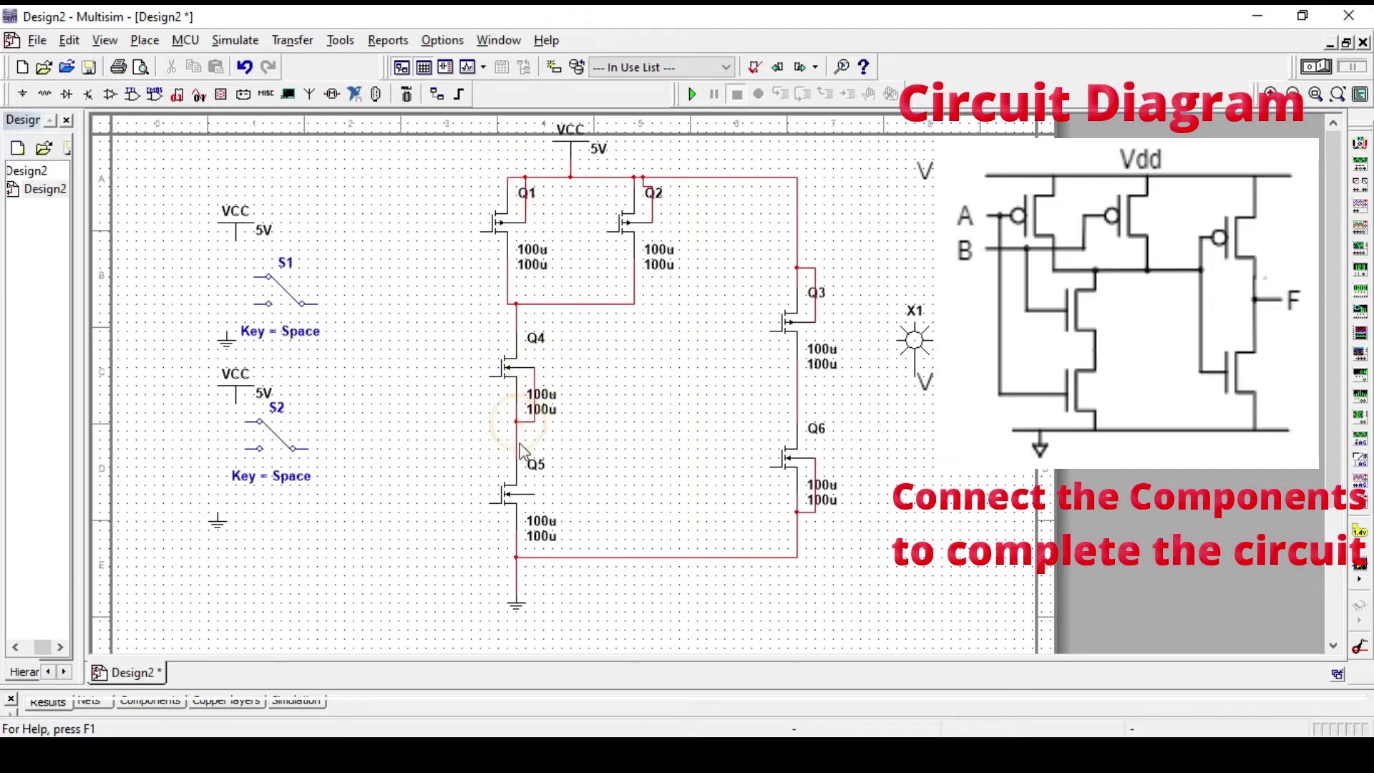
left_click(533, 494)
left_click(516, 538)
Wire the gate of Q2 to the gate of Q5, routing it down between the transistor columns and across above Q5
left_click(315, 301)
left_click(606, 232)
left_click(580, 449)
left_click(479, 463)
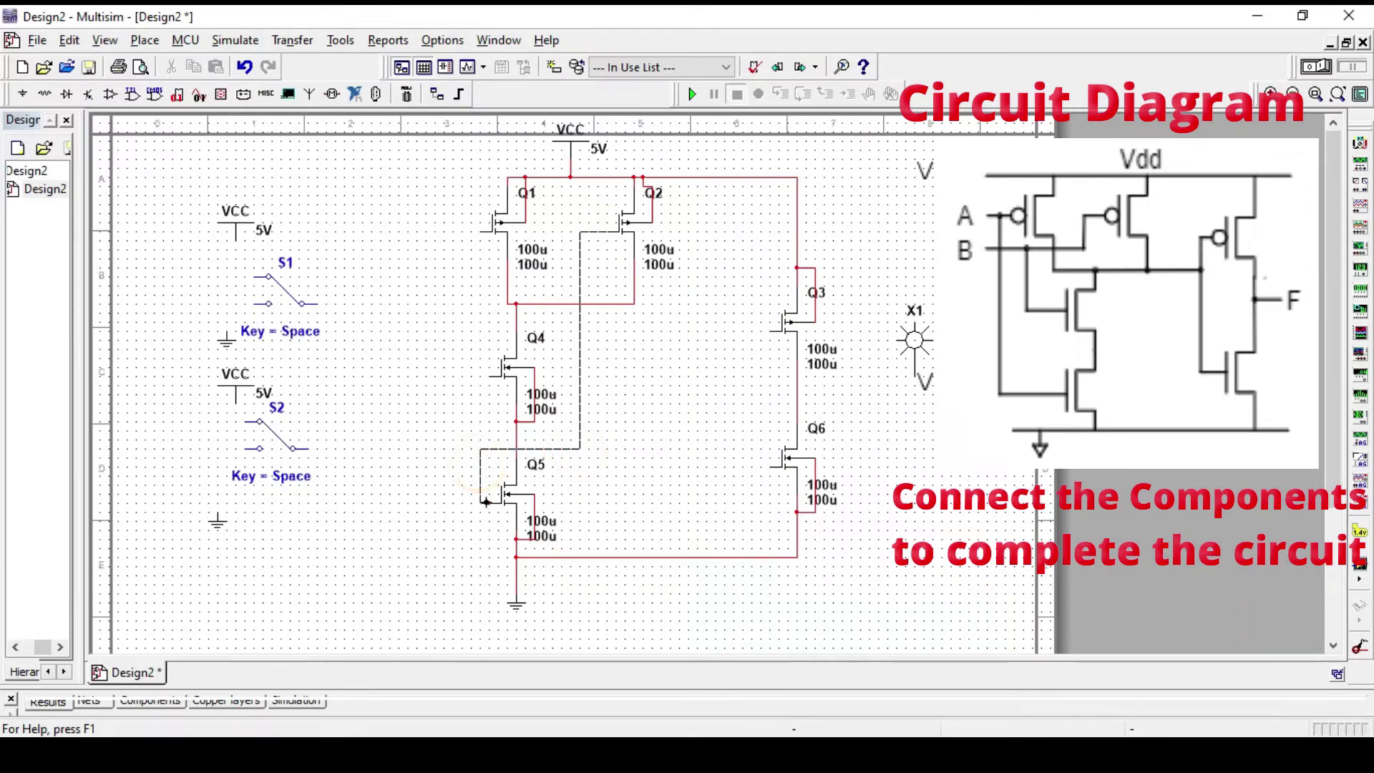
left_click(493, 501)
Wire Q4's gate to Q1's gate and connect S1's common terminal to that shared gate wire
left_click(486, 378)
left_click(470, 234)
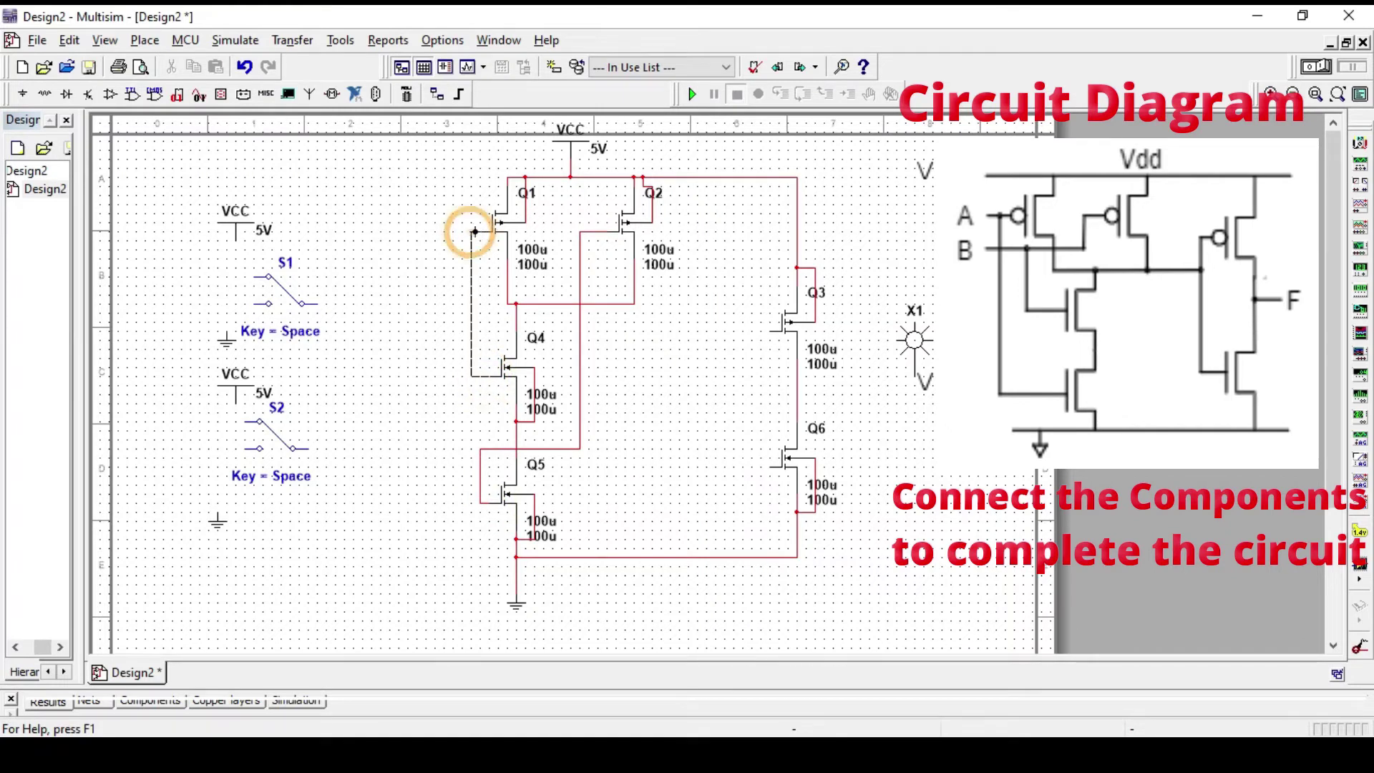
left_click(317, 301)
left_click(470, 304)
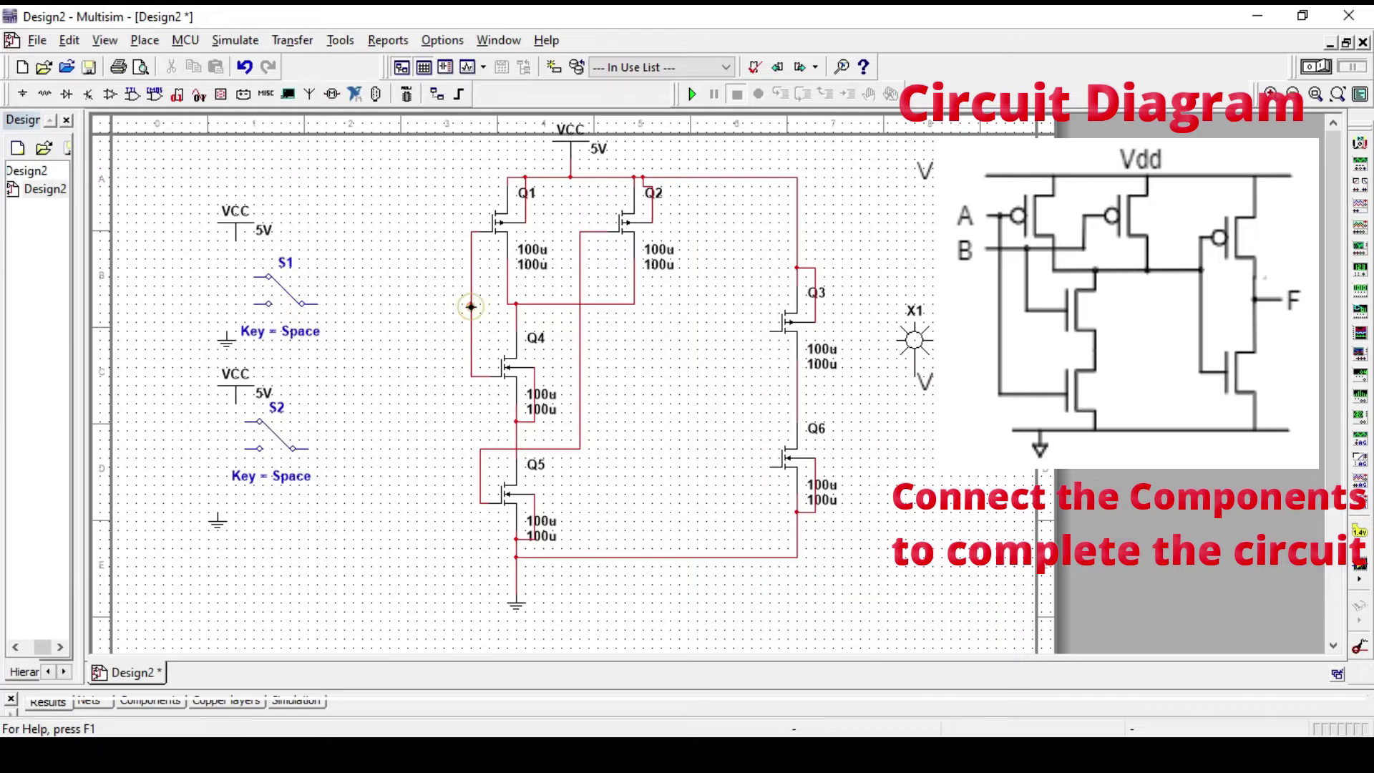
Connect S2's common terminal to the gate wire of Q2 and Q5, and its two contacts to its VCC and ground
left_click(310, 448)
left_click(478, 455)
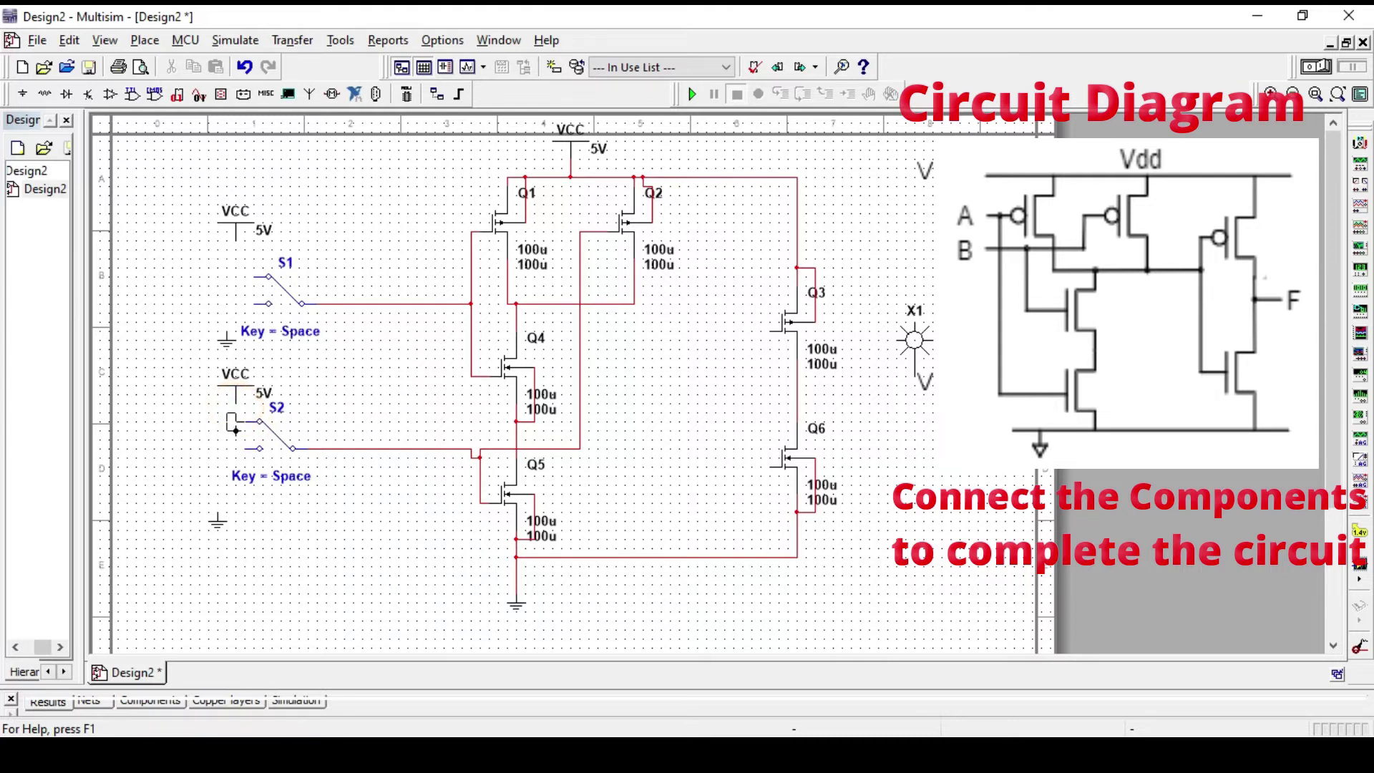
left_click(232, 400)
left_click(218, 513)
left_click(259, 449)
Connect S1's lower contact to the ground below it and its upper contact to the VCC above it
left_click(228, 329)
left_click(268, 303)
left_click(268, 277)
left_click(236, 241)
Wire the gates of Q3 and Q6 to Q2's lower terminal node, and connect probe X1 to the wire between Q3 and Q6
left_click(767, 329)
left_click(633, 301)
left_click(770, 466)
left_click(727, 330)
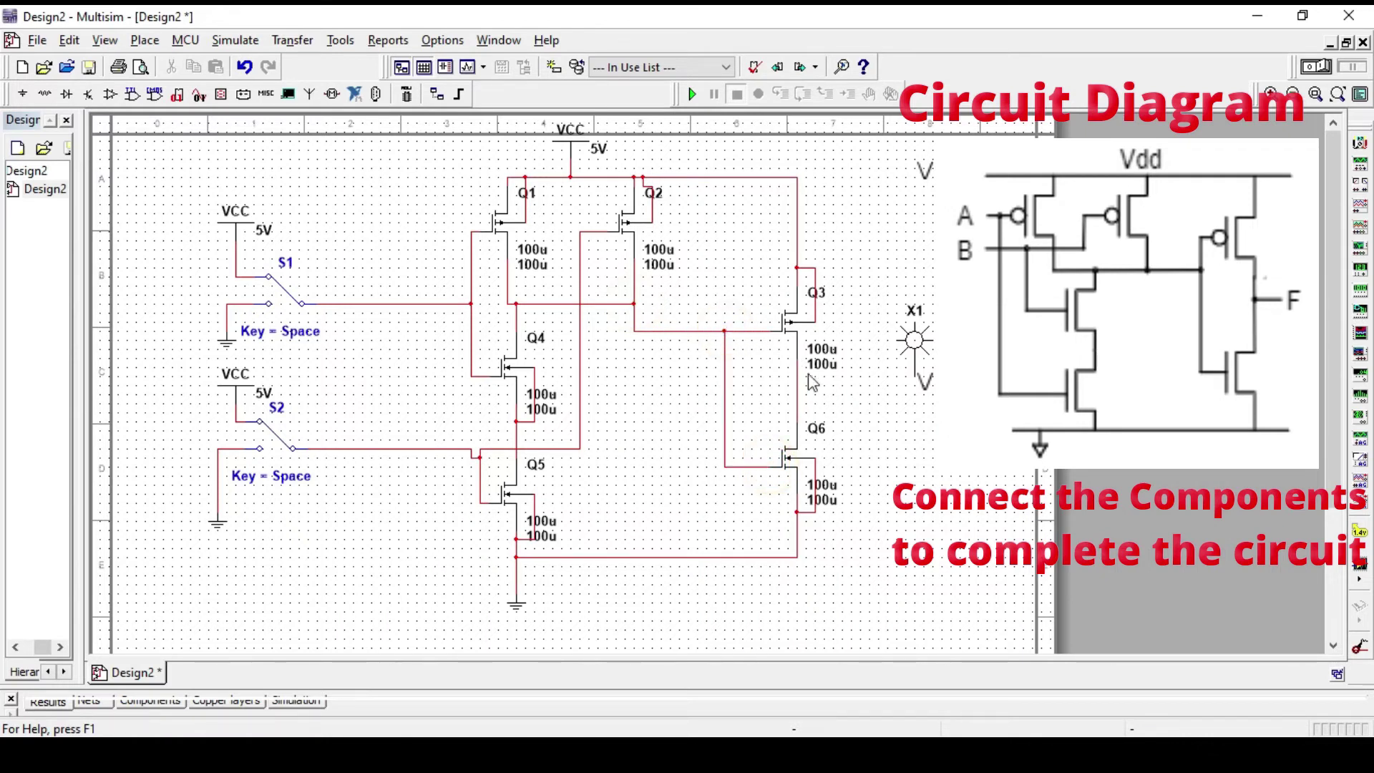
left_click(920, 385)
left_click(799, 386)
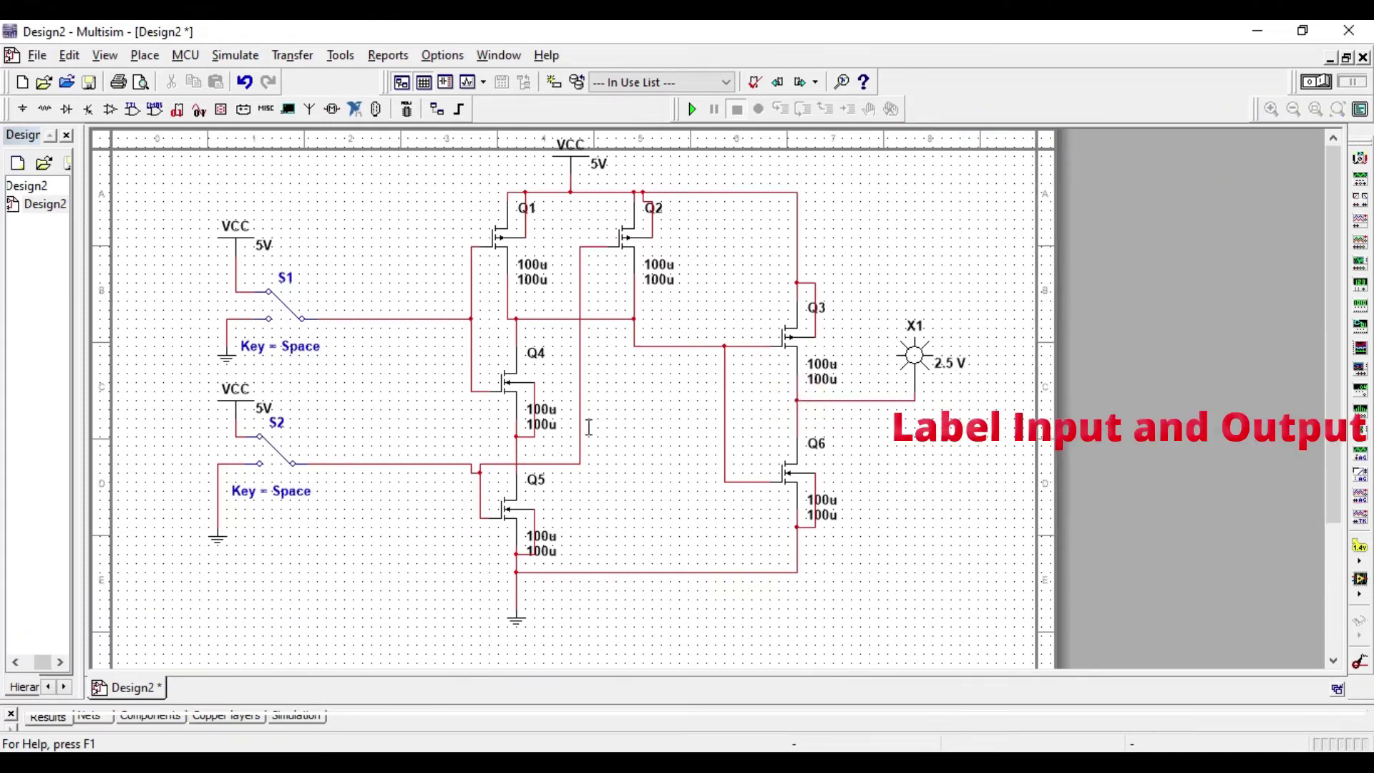
Add a bold red text label "A" below the wire leaving switch S1
key("ctrl+t")
left_click(399, 340)
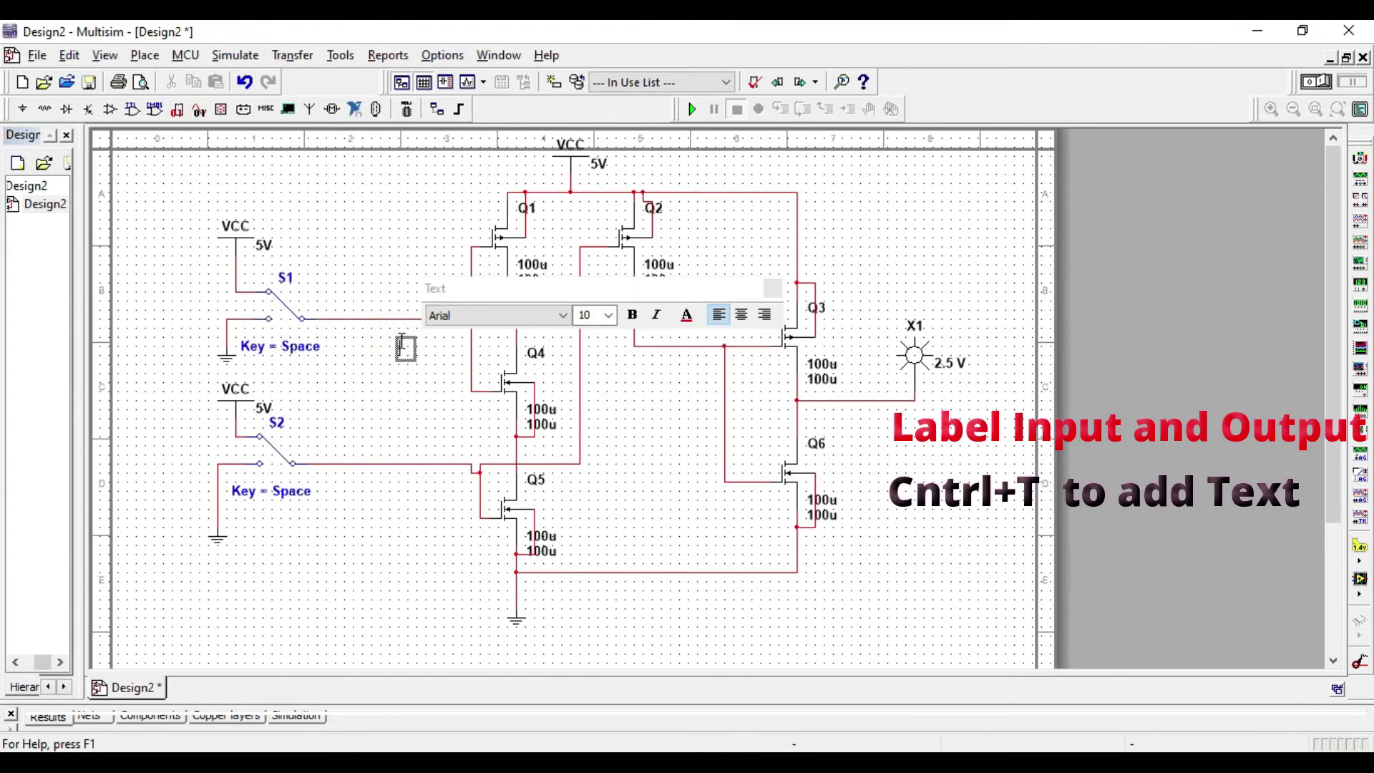
type("A")
double_click(415, 349)
left_click(686, 315)
left_click(742, 373)
left_click(633, 315)
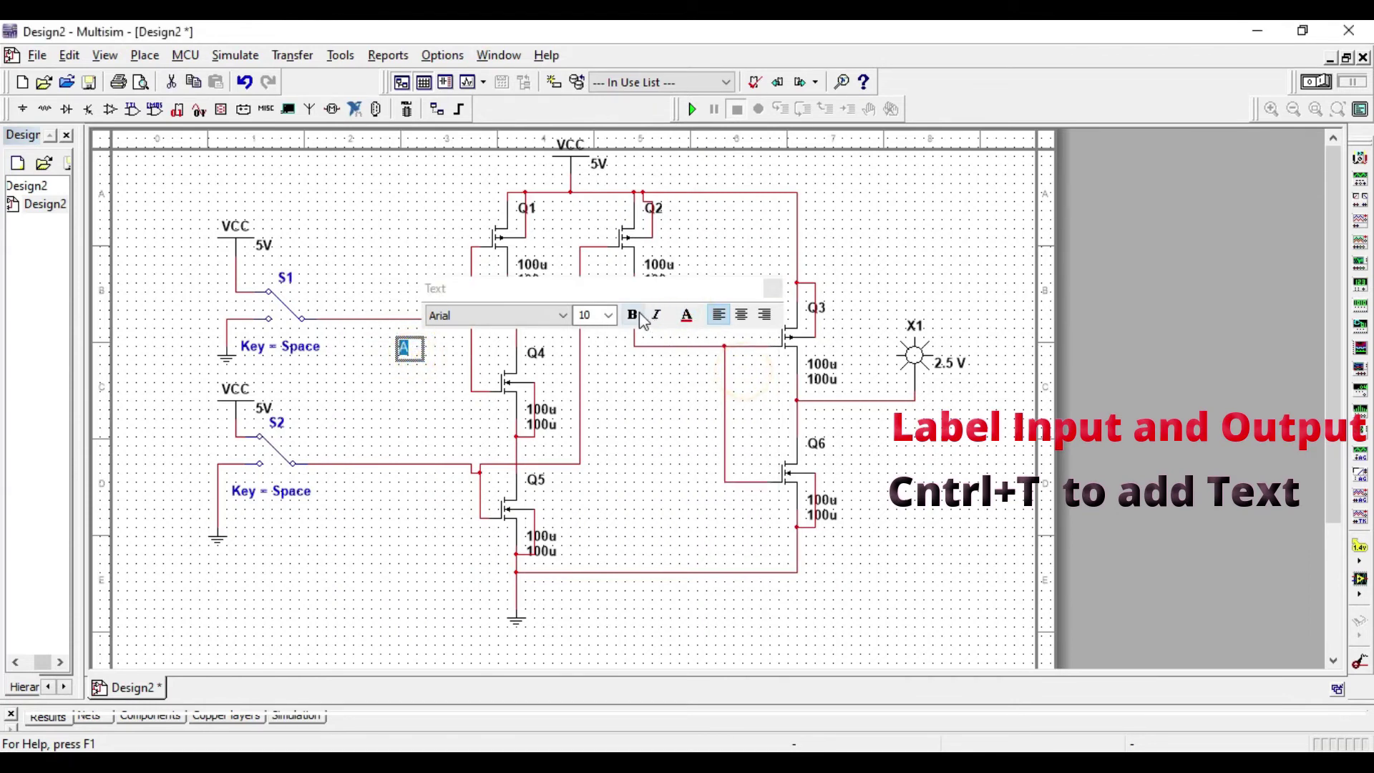
left_click(403, 493)
left_click(405, 500)
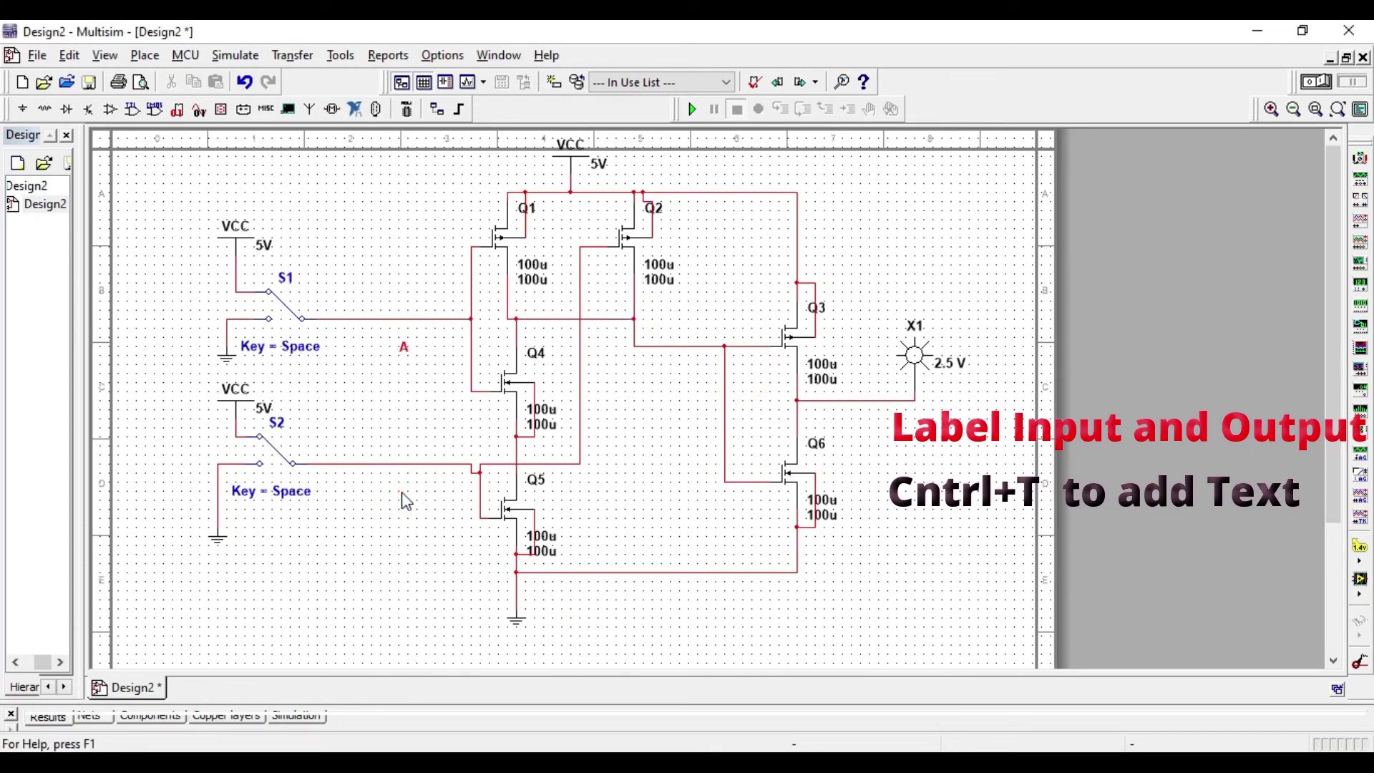
Add a bold red text label "B" below the wire leaving switch S2
key("ctrl+t")
left_click(404, 495)
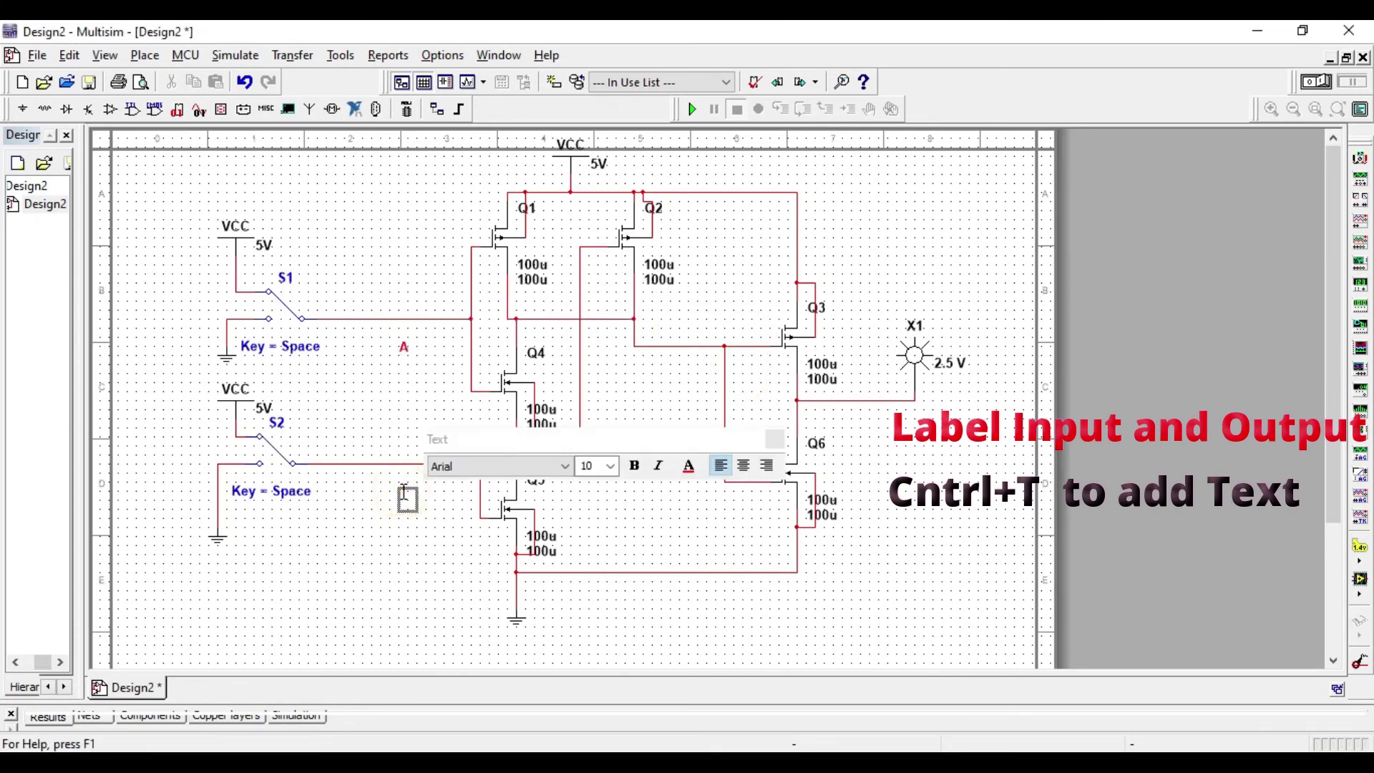
type("B")
left_click_drag(418, 494, 389, 494)
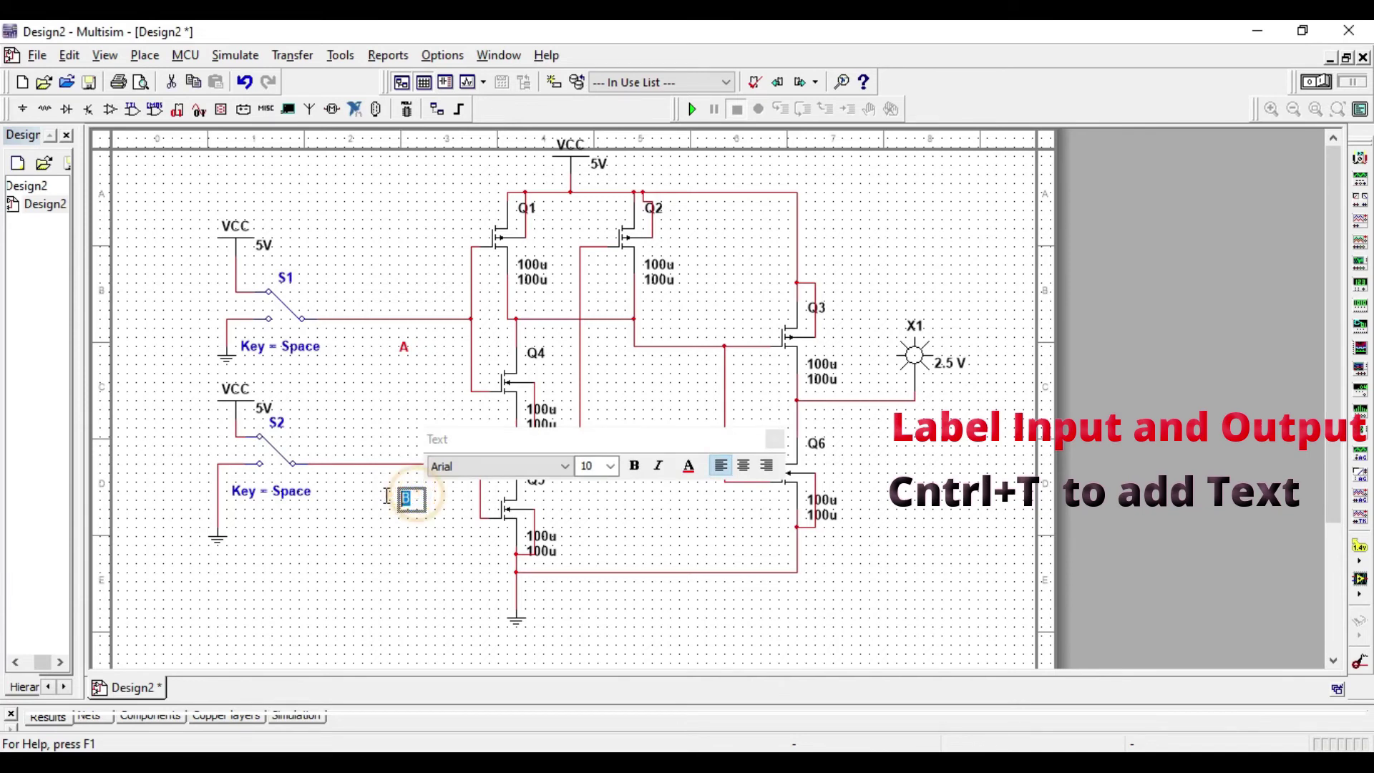
left_click(689, 468)
left_click(633, 465)
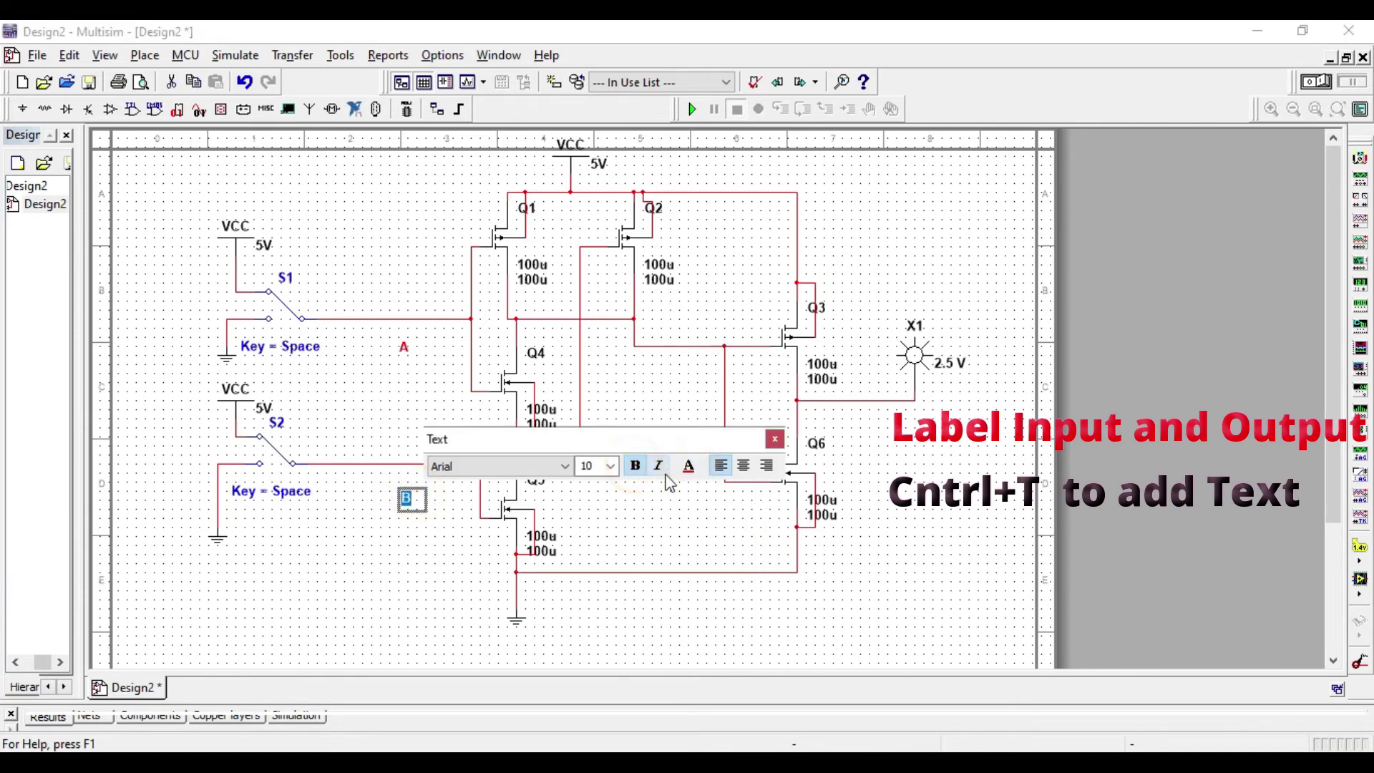
left_click(688, 467)
left_click(743, 517)
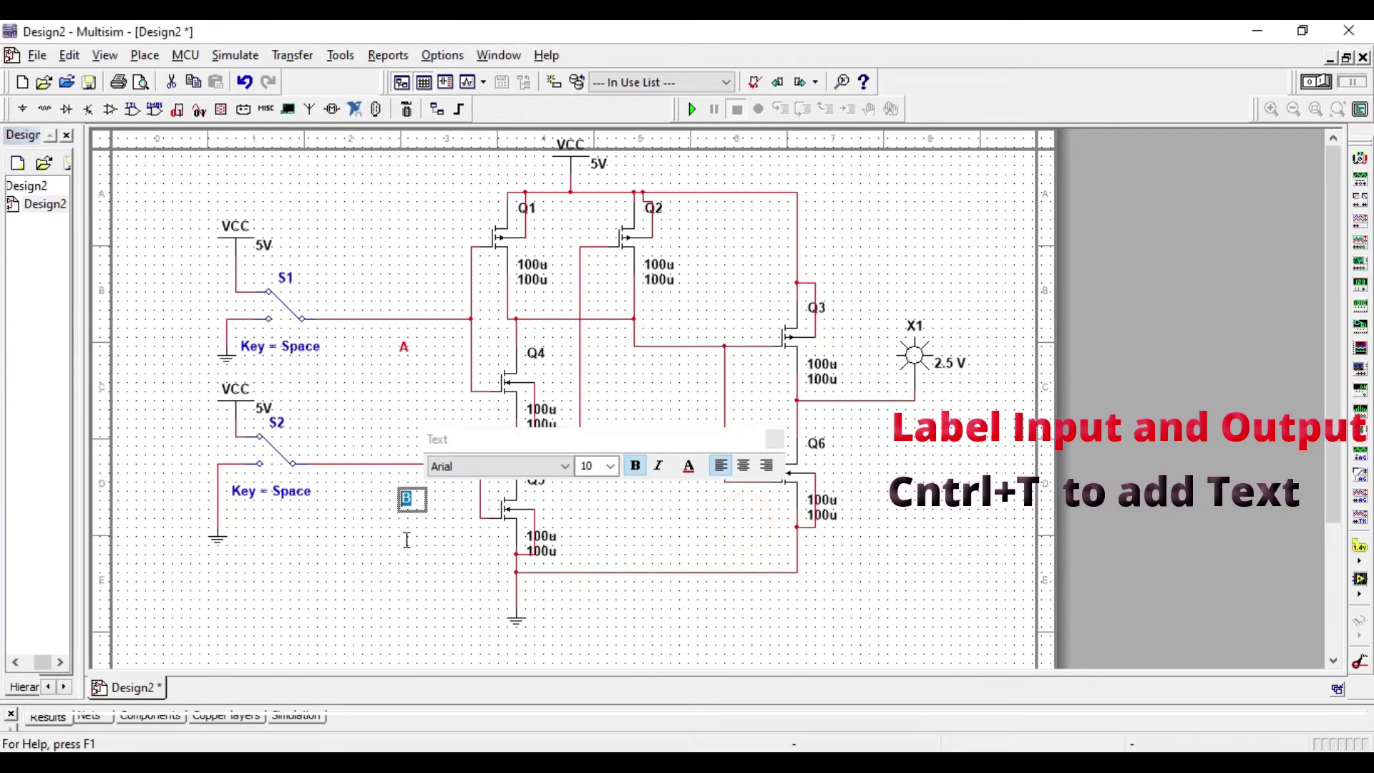
left_click(440, 541)
Add a red text label "Output" and place it just below the wire between the Q3–Q6 junction and probe X1
left_click(848, 419)
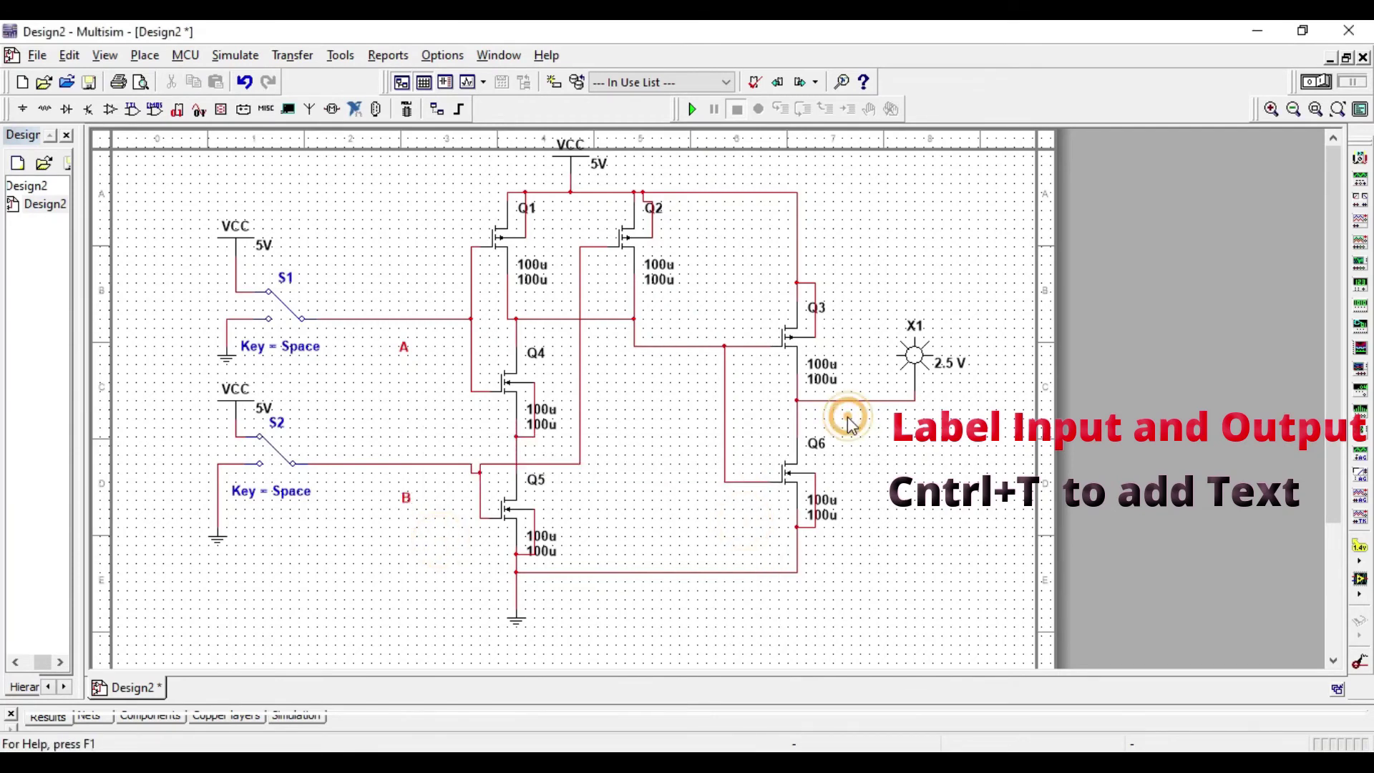
key("ctrl+t")
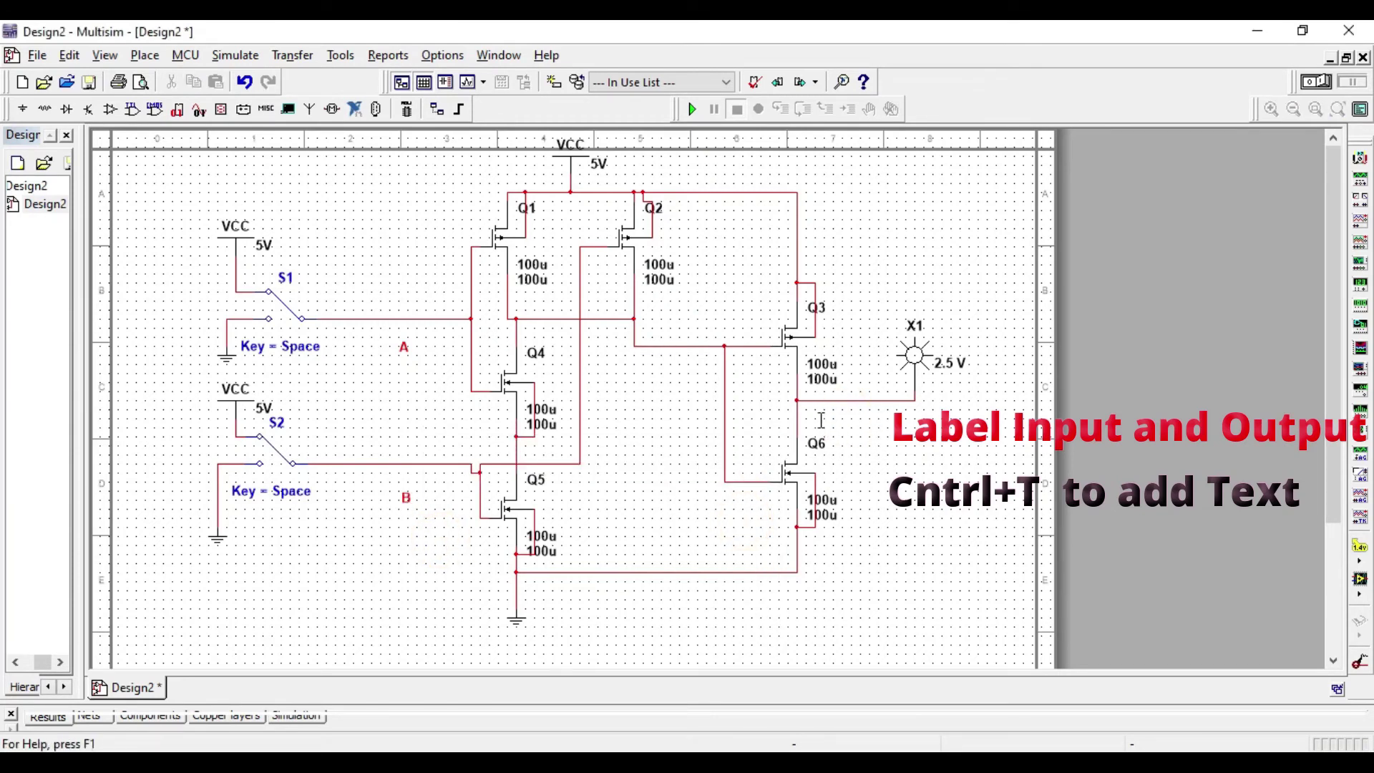
left_click(821, 422)
type("Ou")
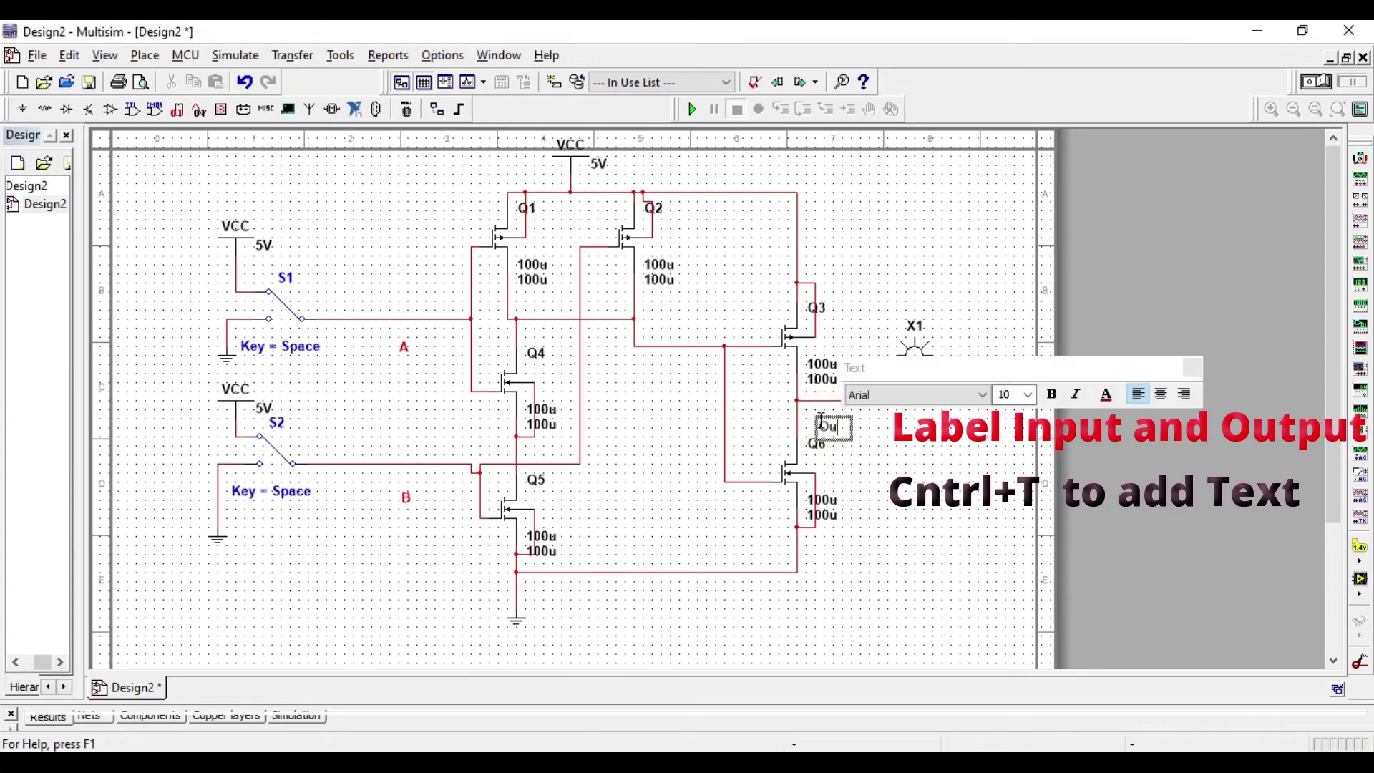
type("tput")
left_click_drag(868, 429, 818, 428)
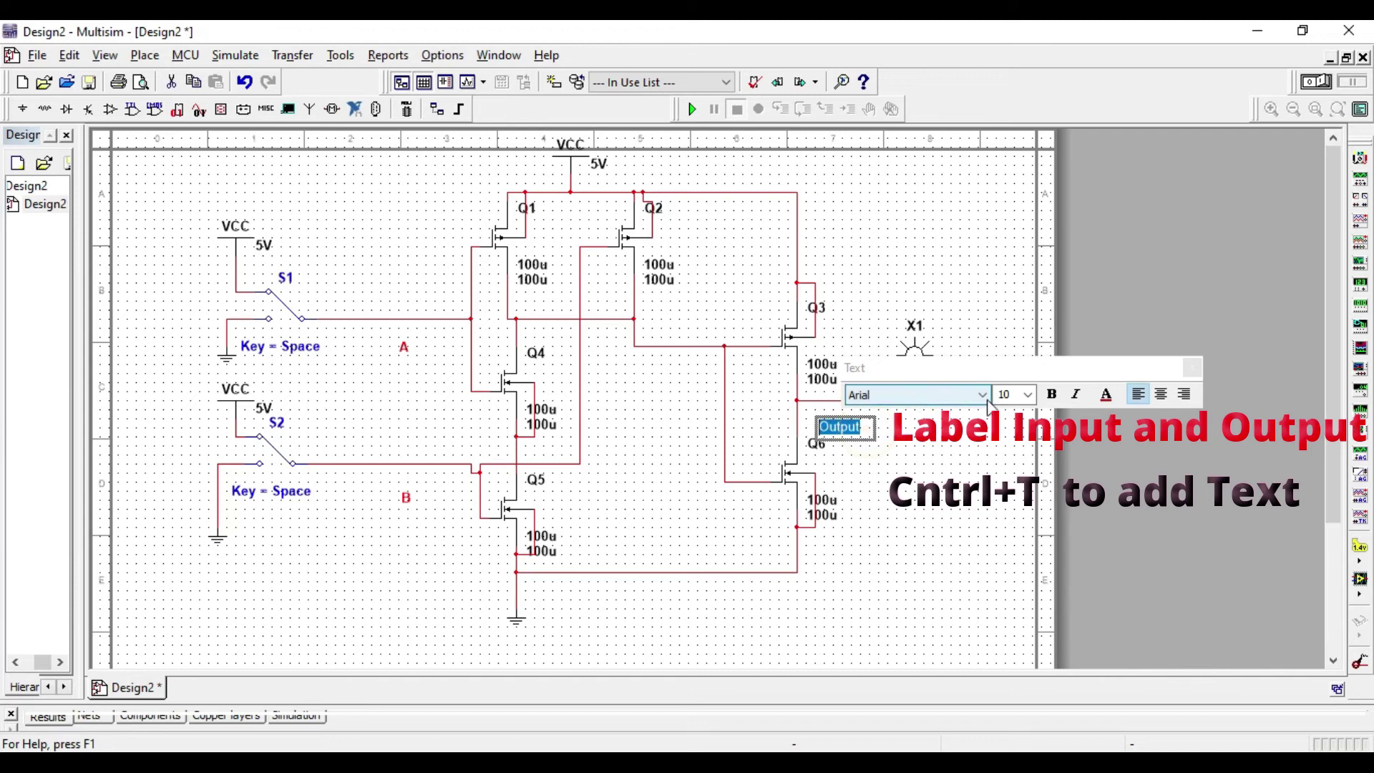
left_click(1106, 395)
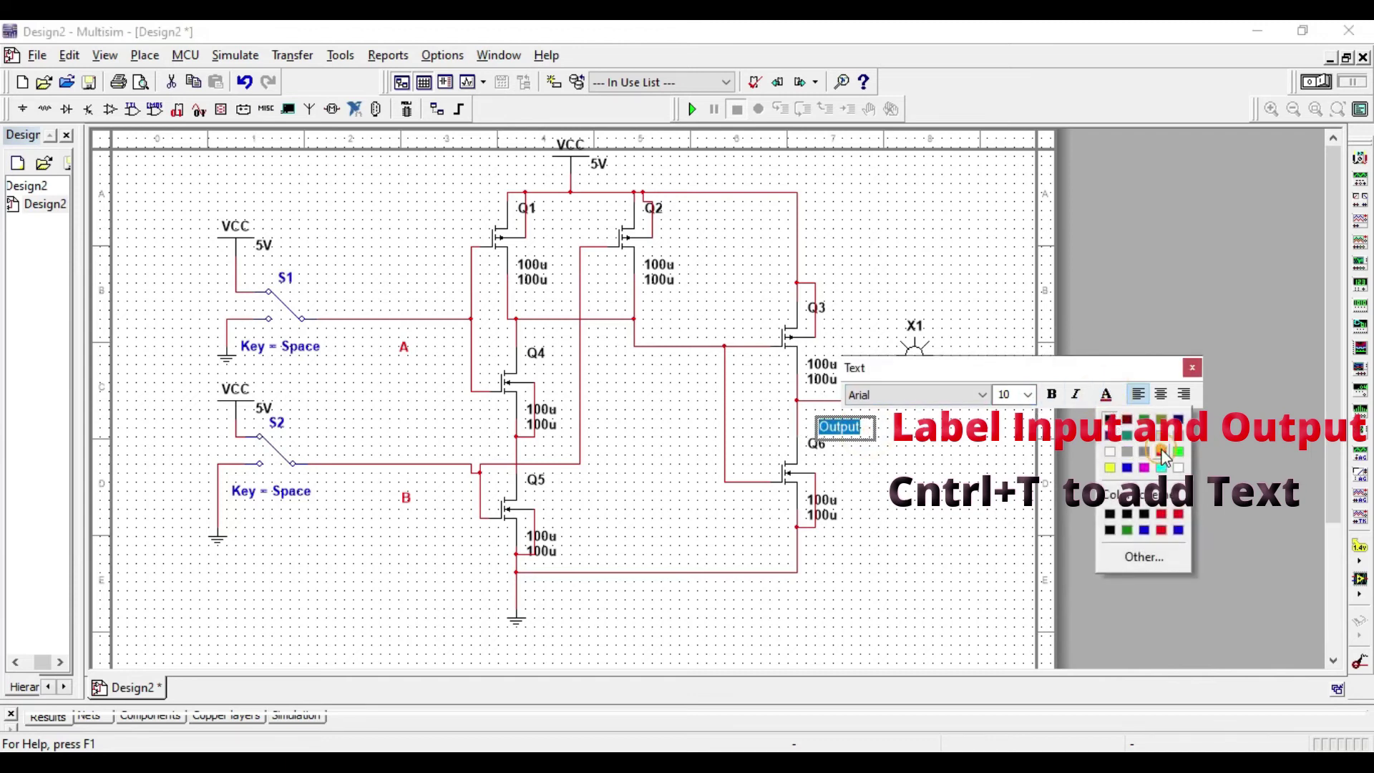
left_click(1160, 451)
left_click(895, 488)
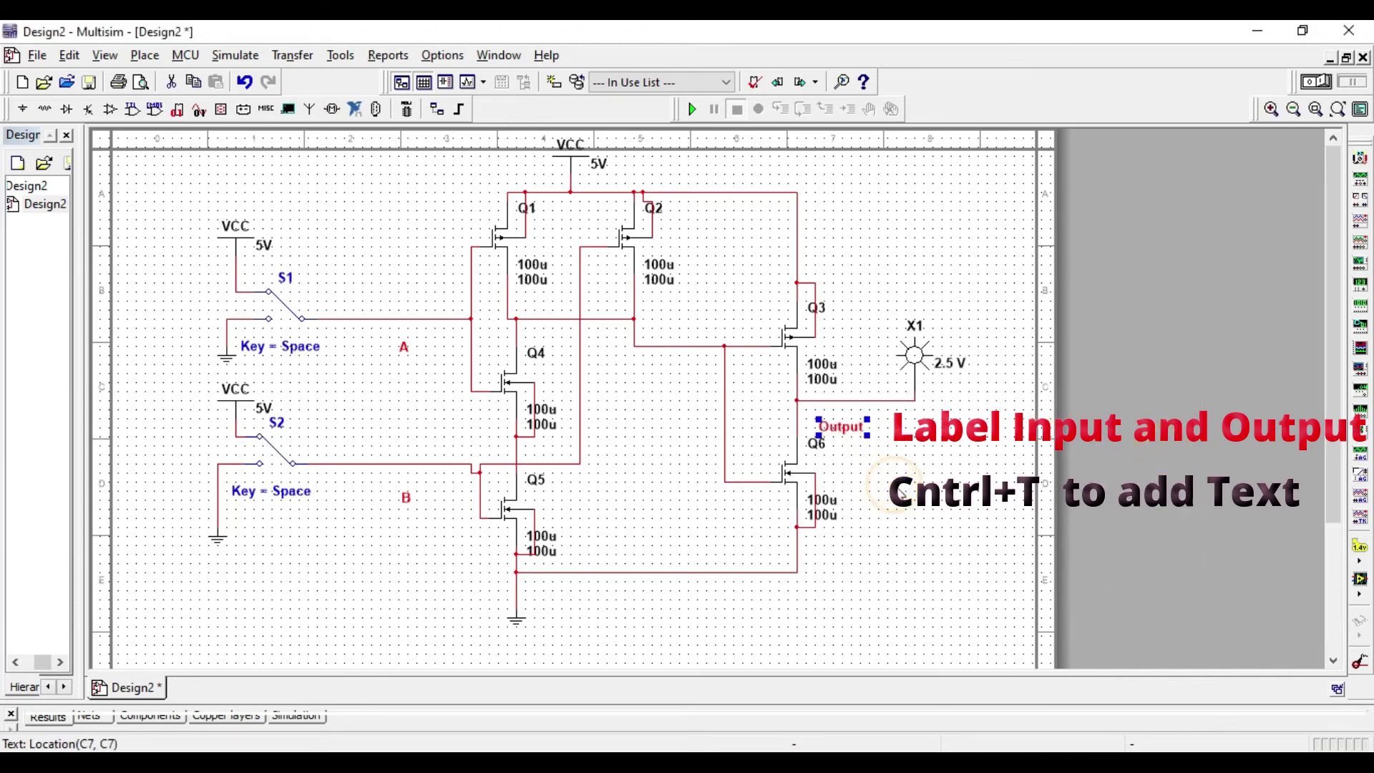
left_click_drag(855, 436, 856, 427)
left_click(903, 469)
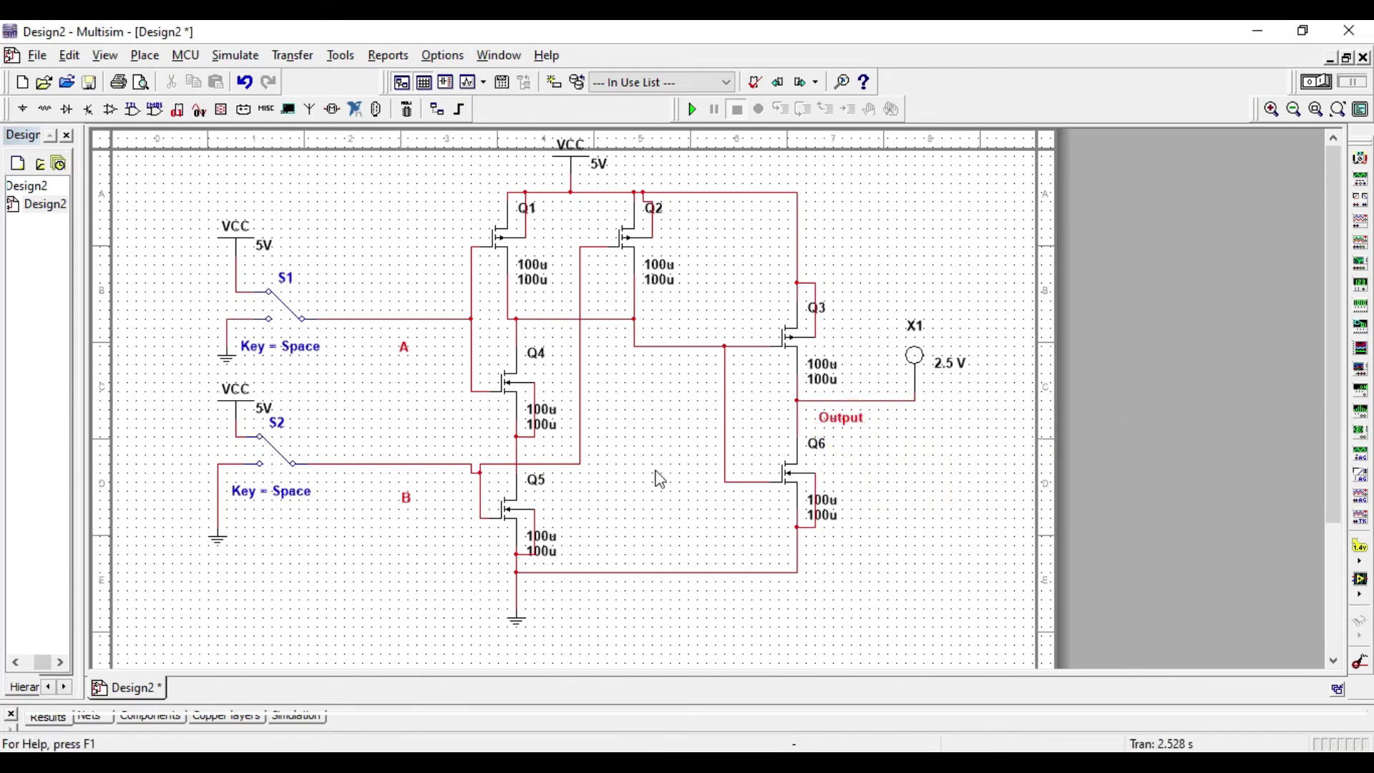
Start the simulation and switch both S1 and S2 to ground to test inputs A=0, B=0
left_click(692, 109)
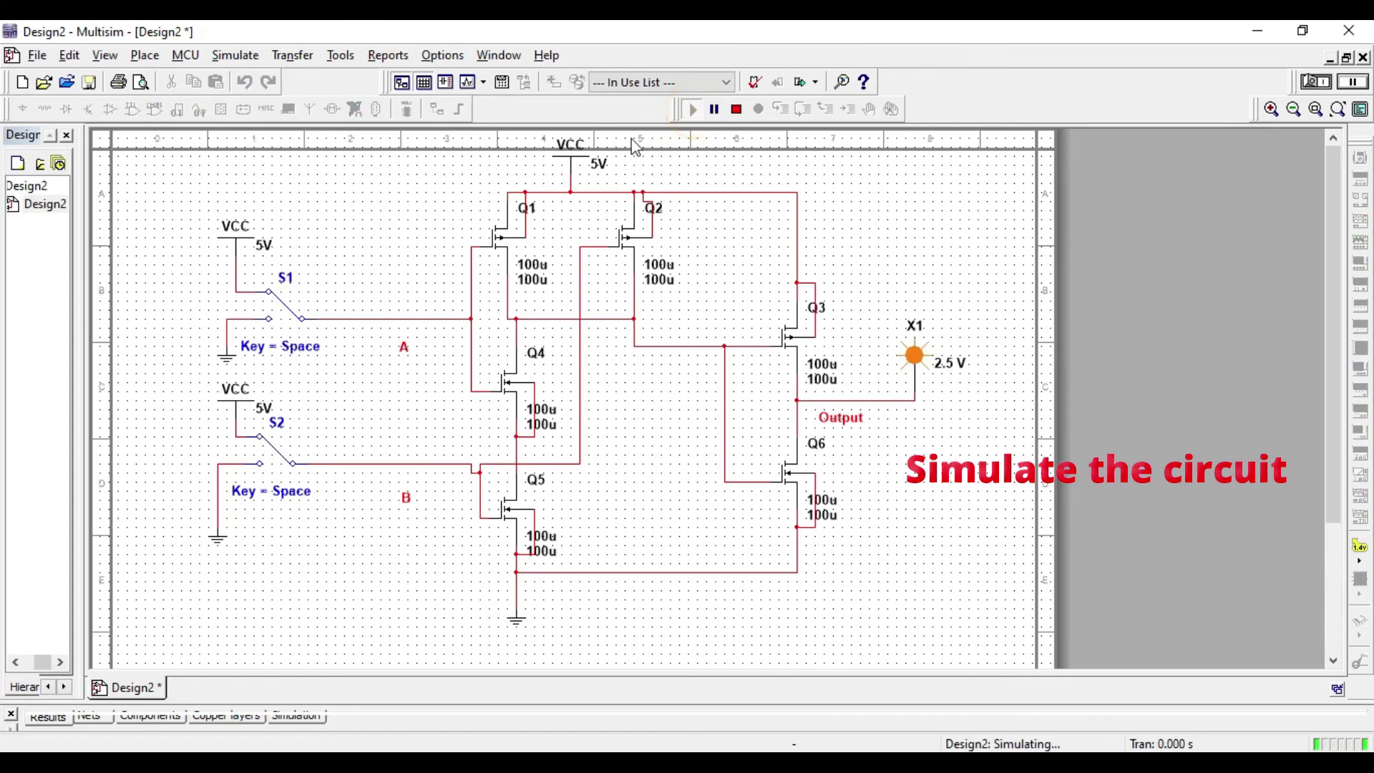
left_click(277, 315)
left_click(272, 448)
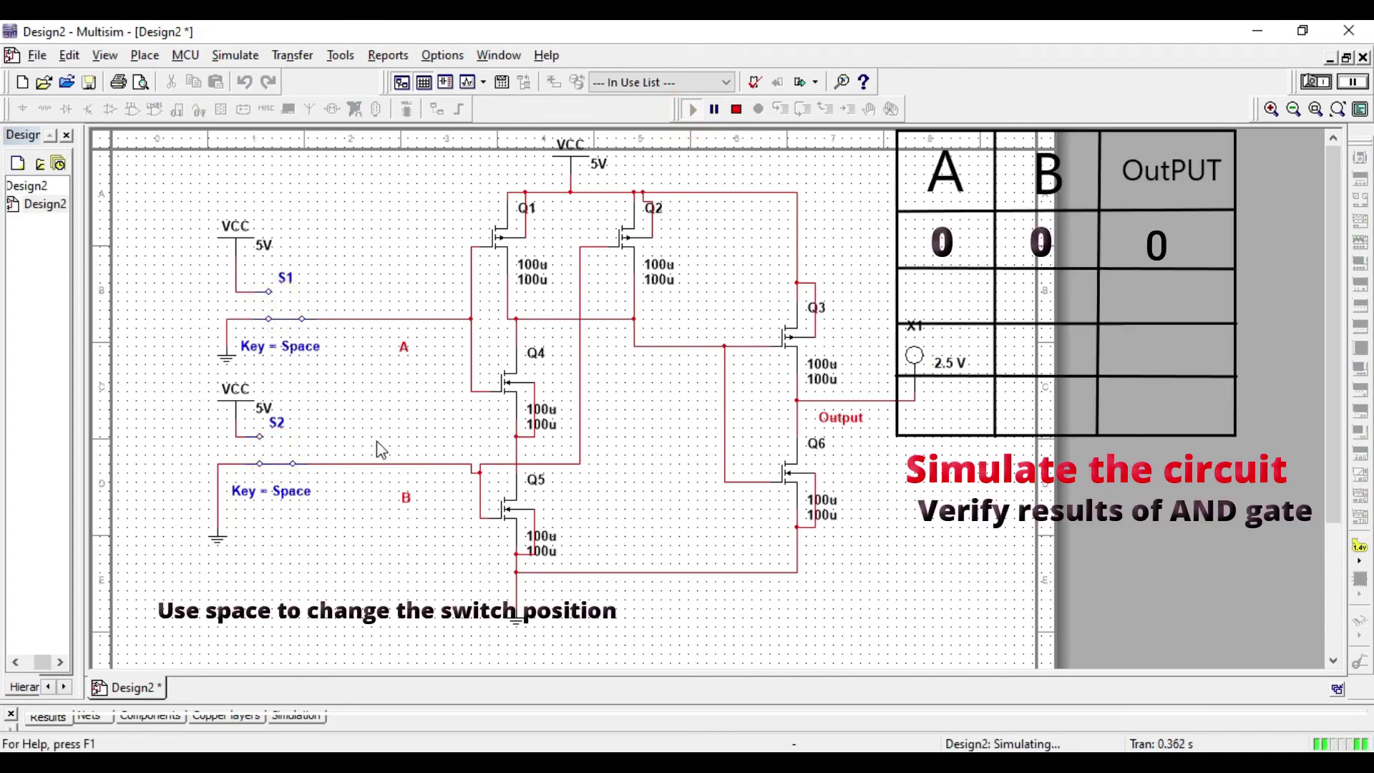
Toggle S1 and S2 through A=0 B=1, A=1 B=0 and A=1 B=1 to check the probe against the AND truth table
left_click(270, 449)
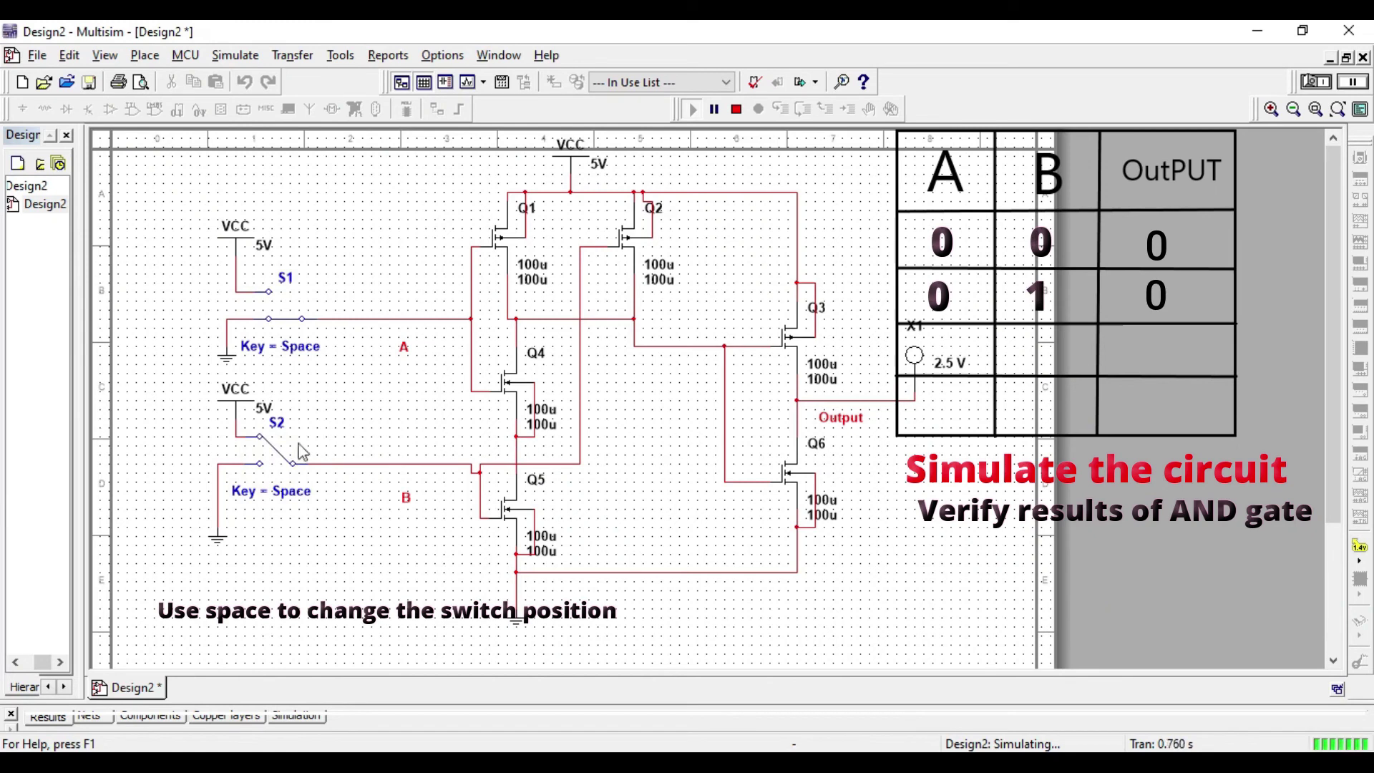
left_click(275, 447)
left_click(282, 319)
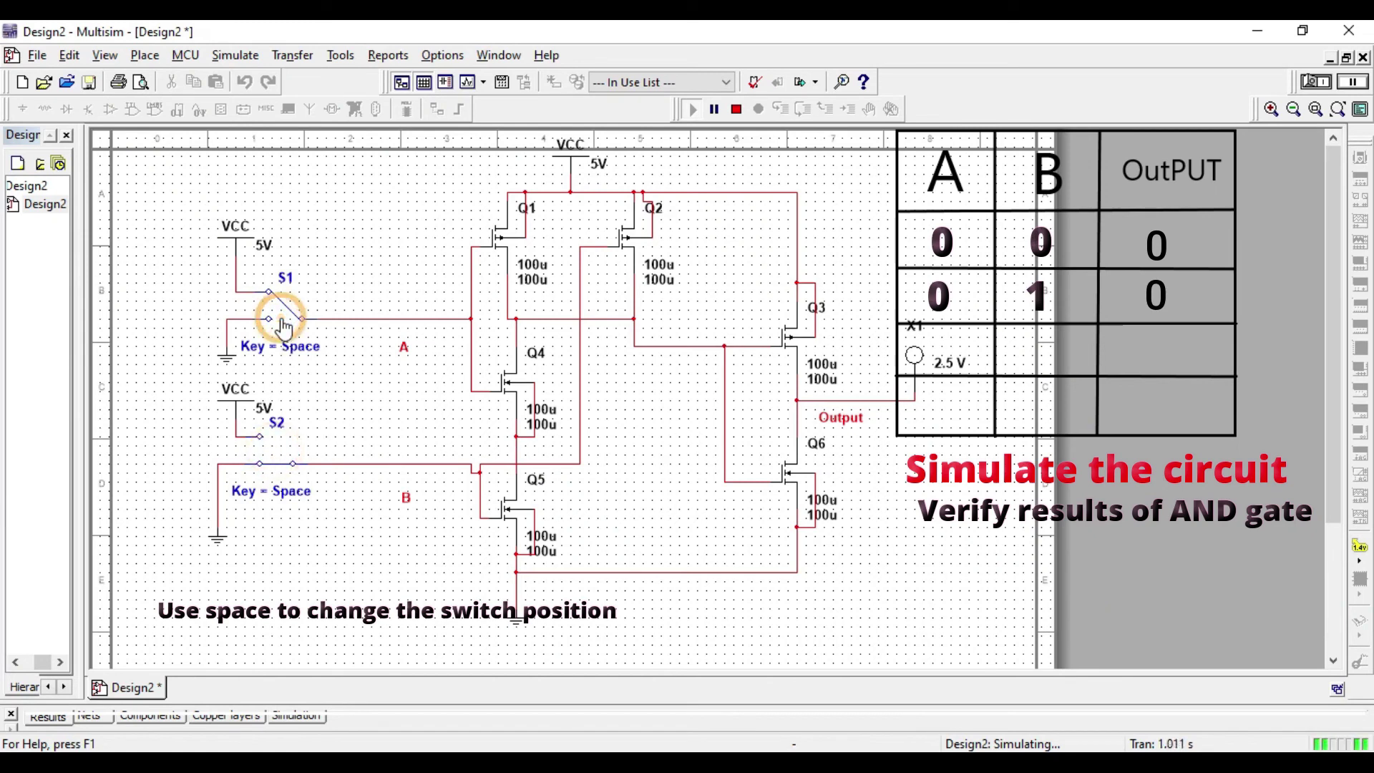
left_click(270, 472)
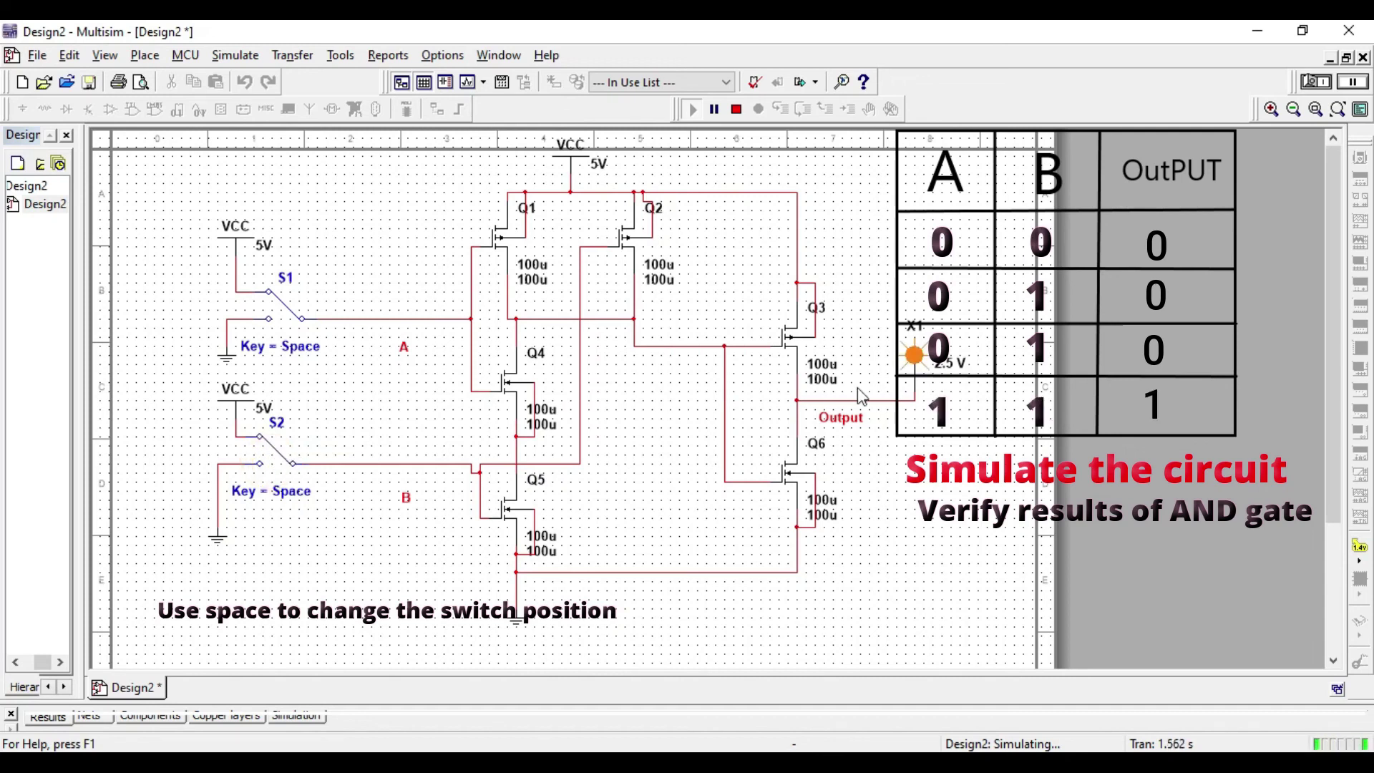